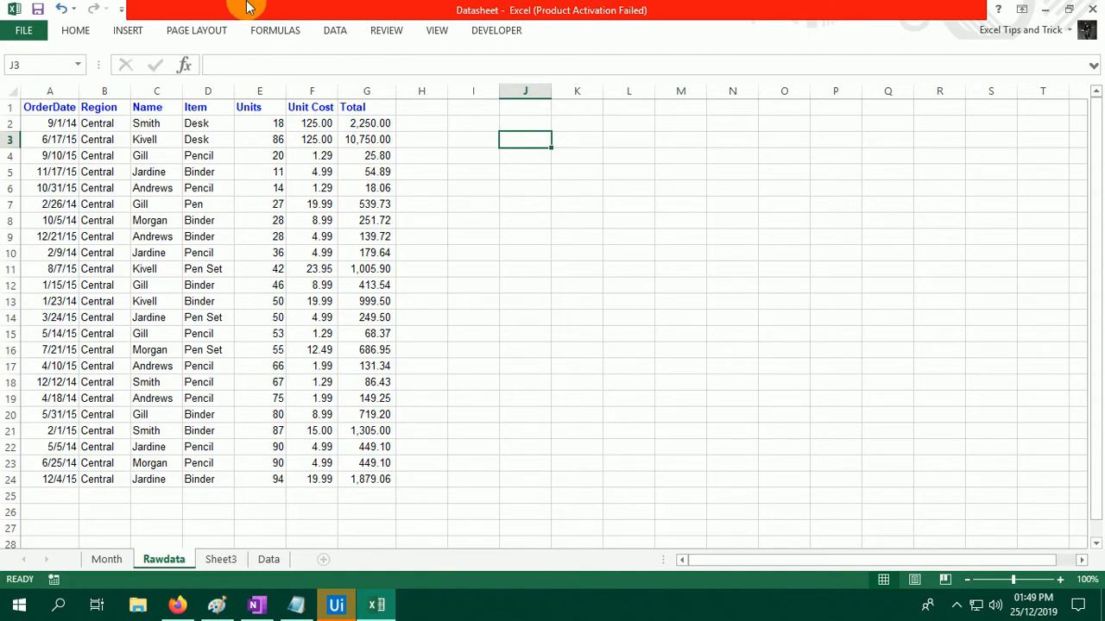
Examine the Units column, from its header down to the last value in row 24.
click(264, 110)
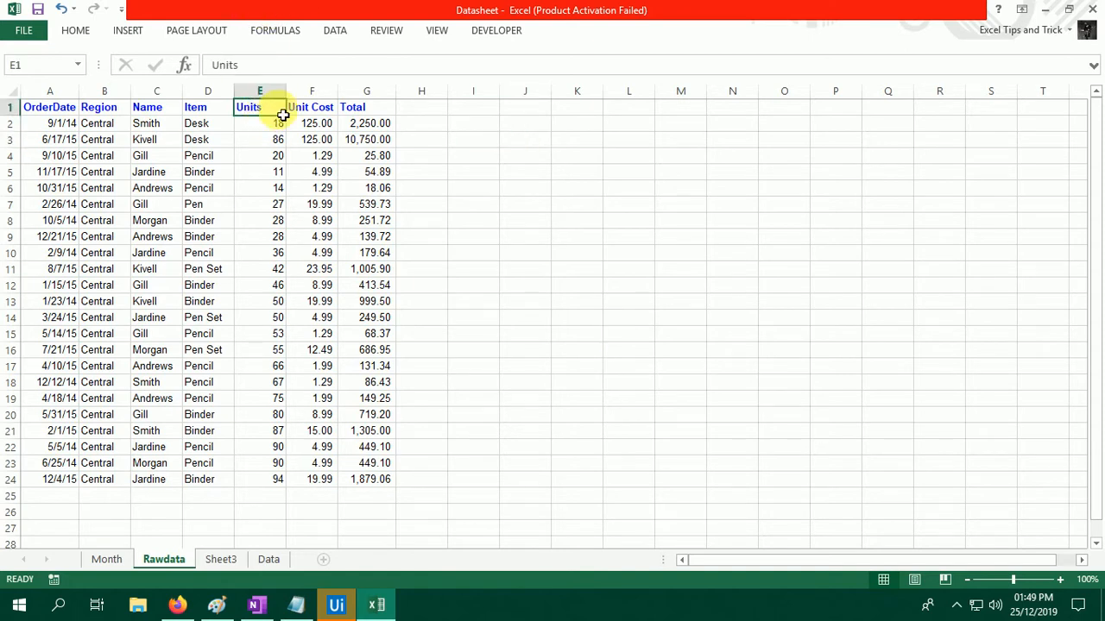
click(278, 123)
click(273, 466)
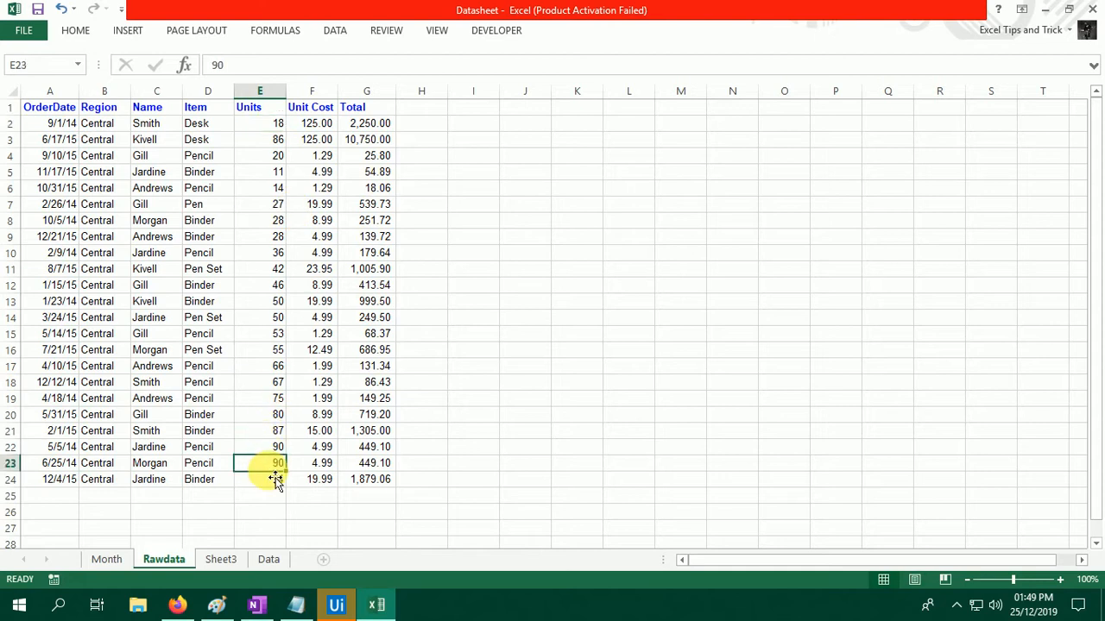
click(259, 220)
click(272, 144)
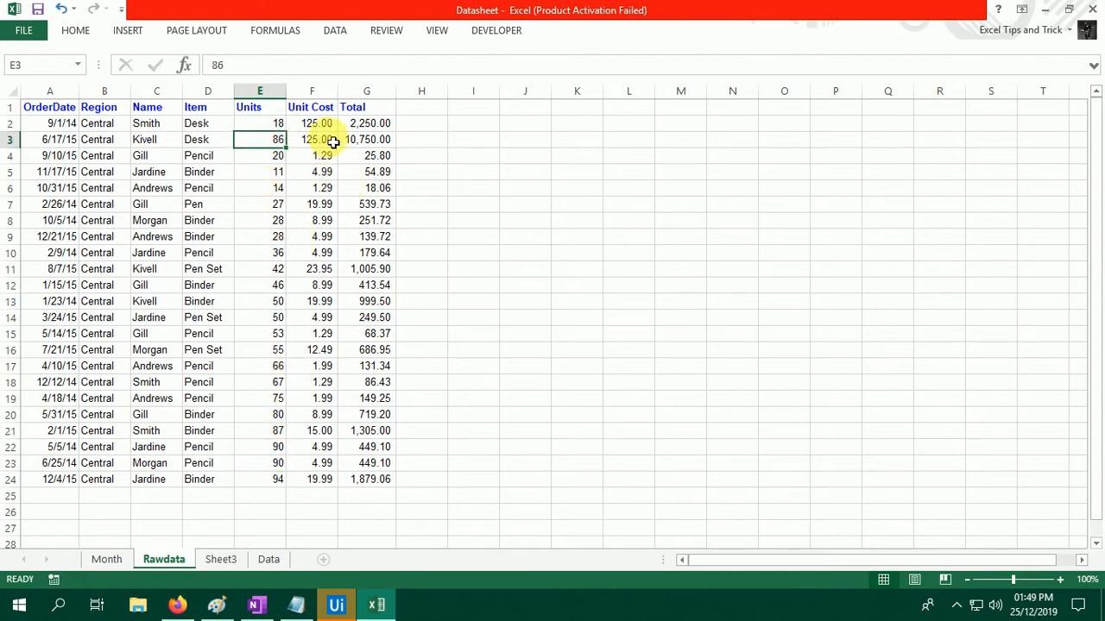
click(277, 126)
click(281, 481)
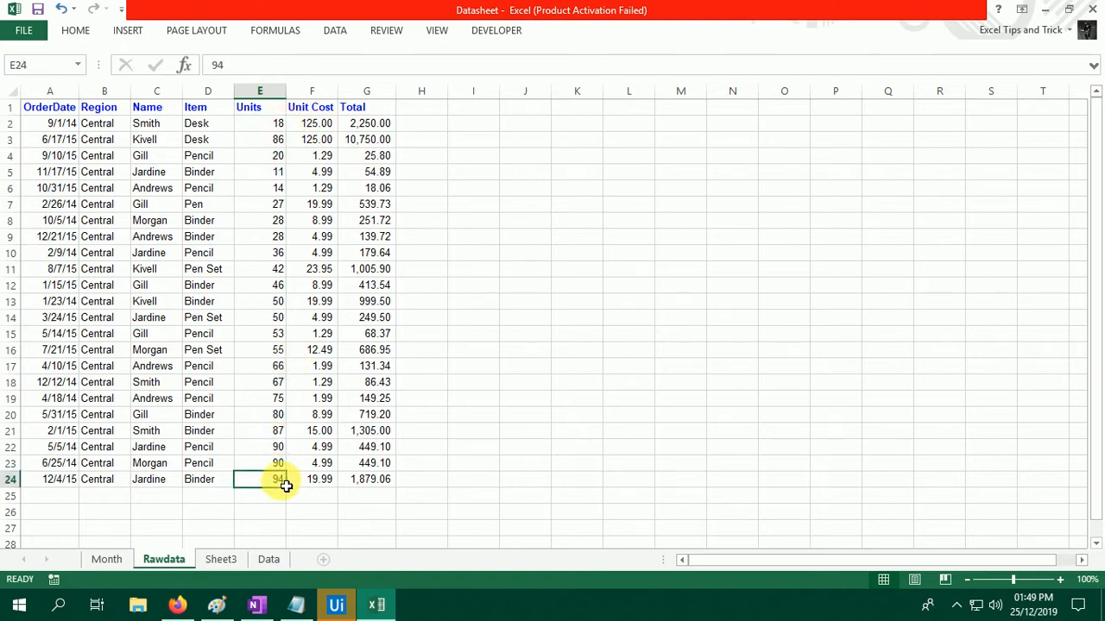
Enter the label Count in cell K4.
click(573, 155)
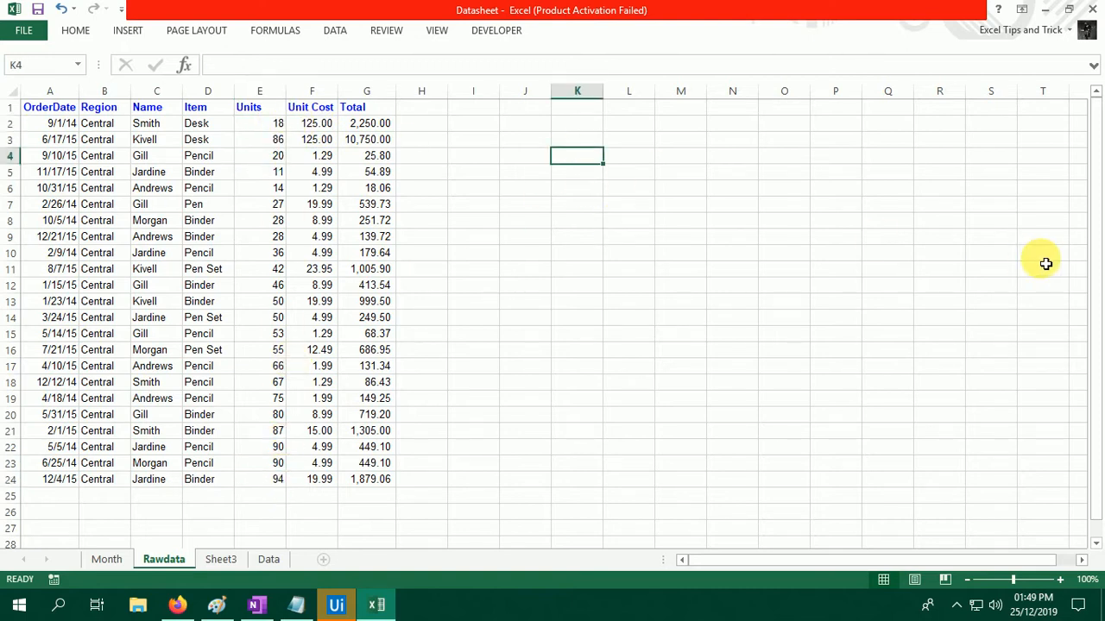
text(Cop)
key(BackSpace)
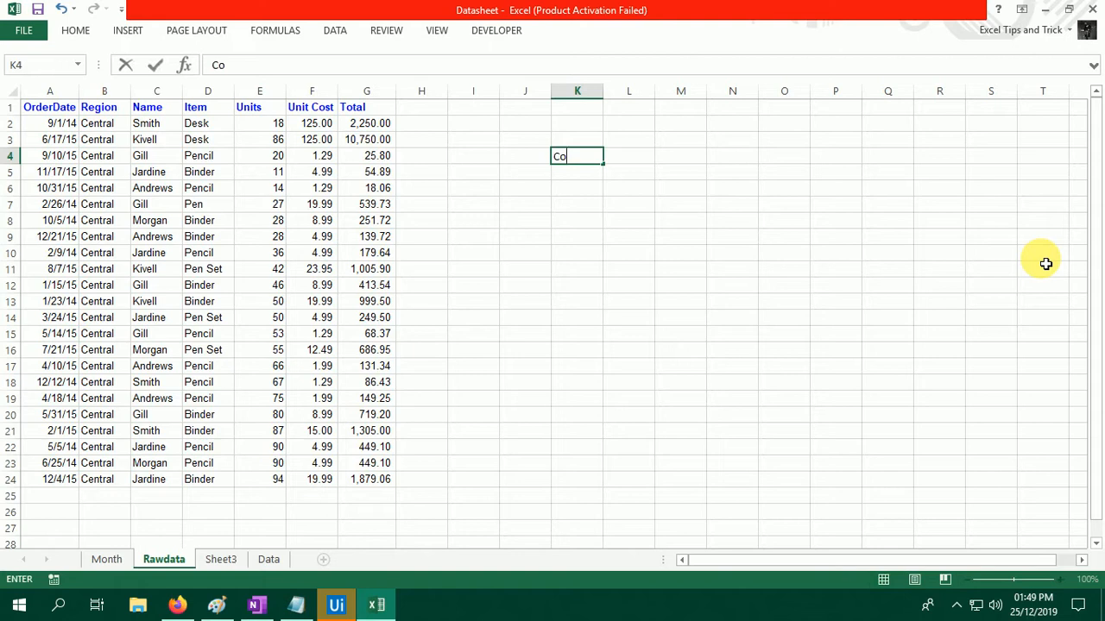
text(unt)
key(Tab)
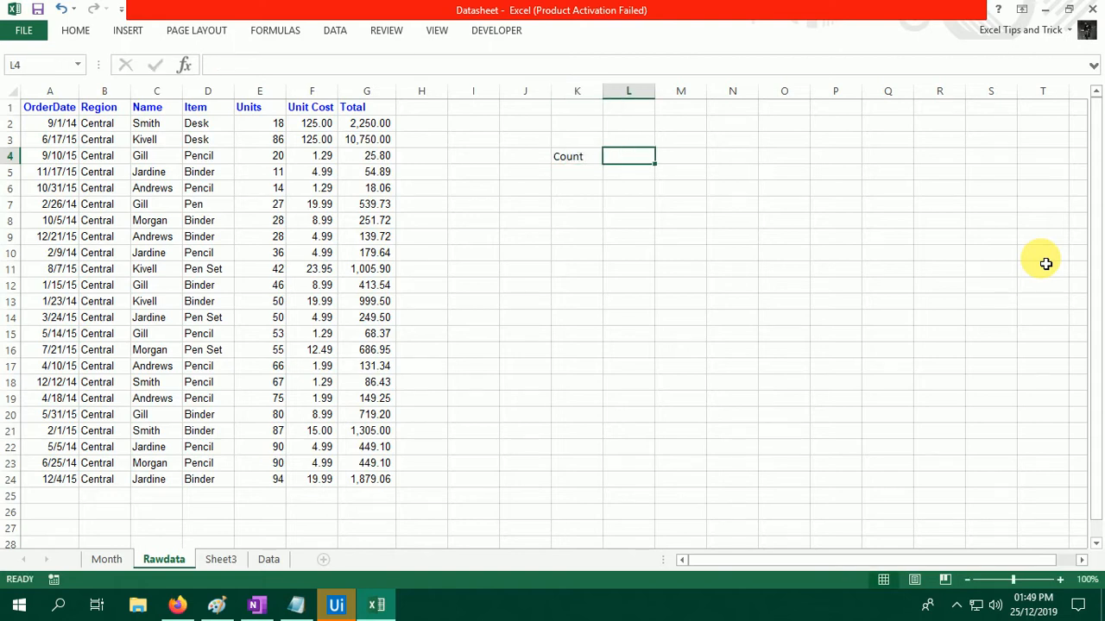
Enter the formula =COUNT(E2:E24) in cell K5 and compare it with the Units range.
click(207, 124)
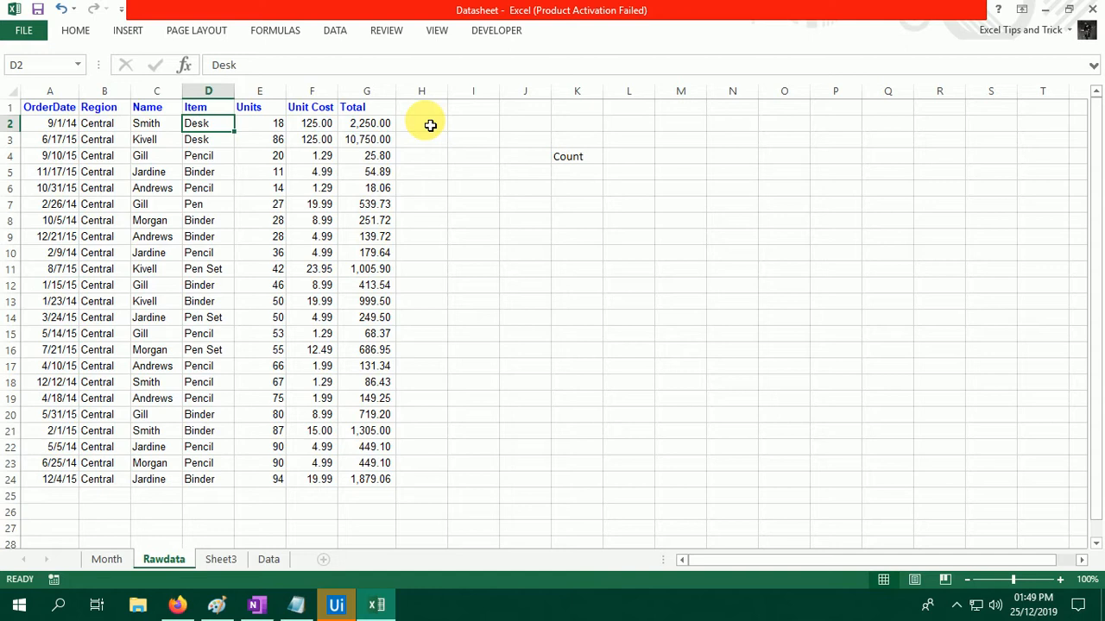
click(576, 172)
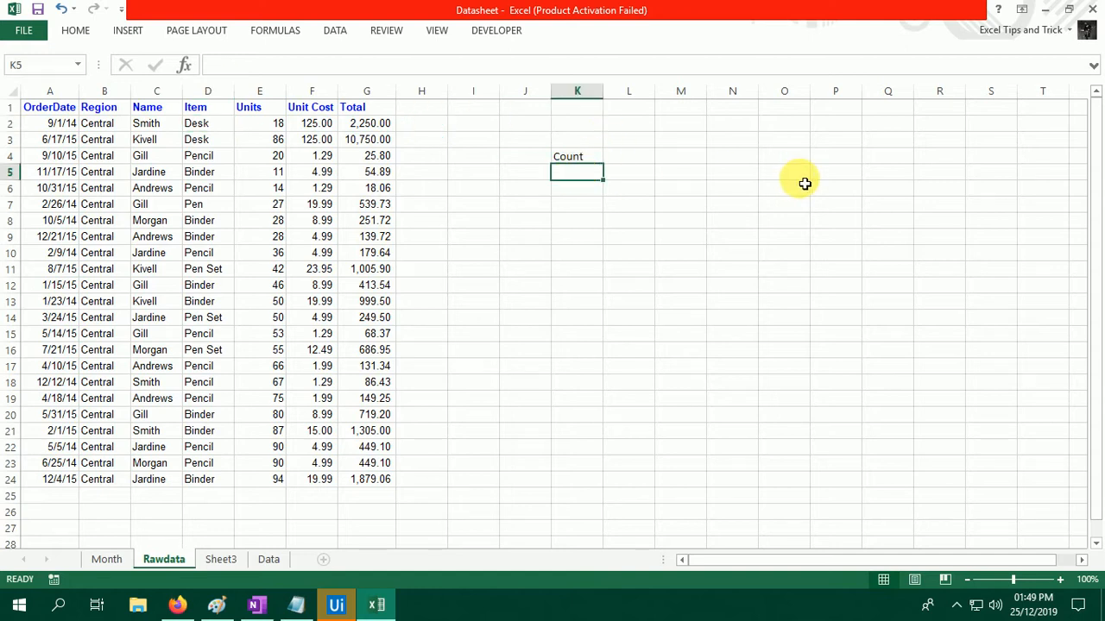
text(=)
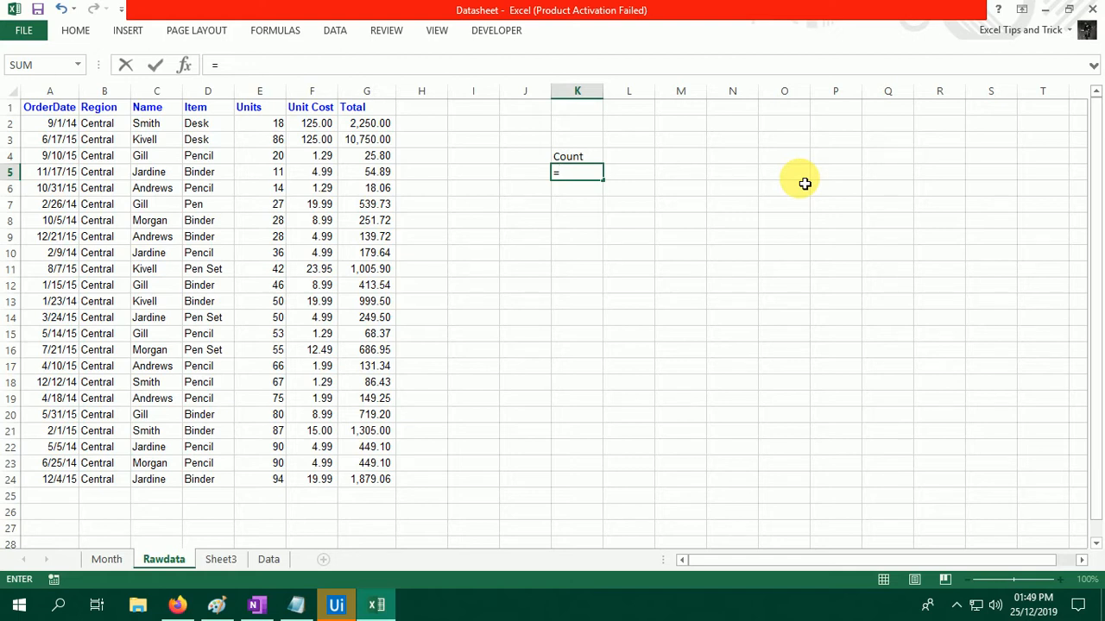
text(coun)
key(Tab)
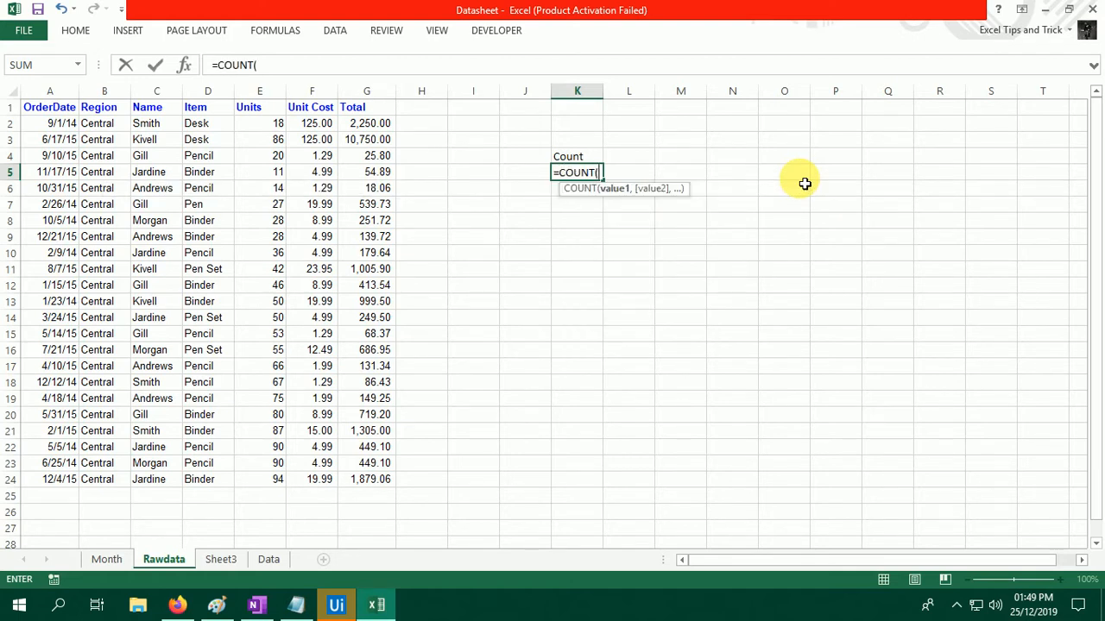
click(274, 128)
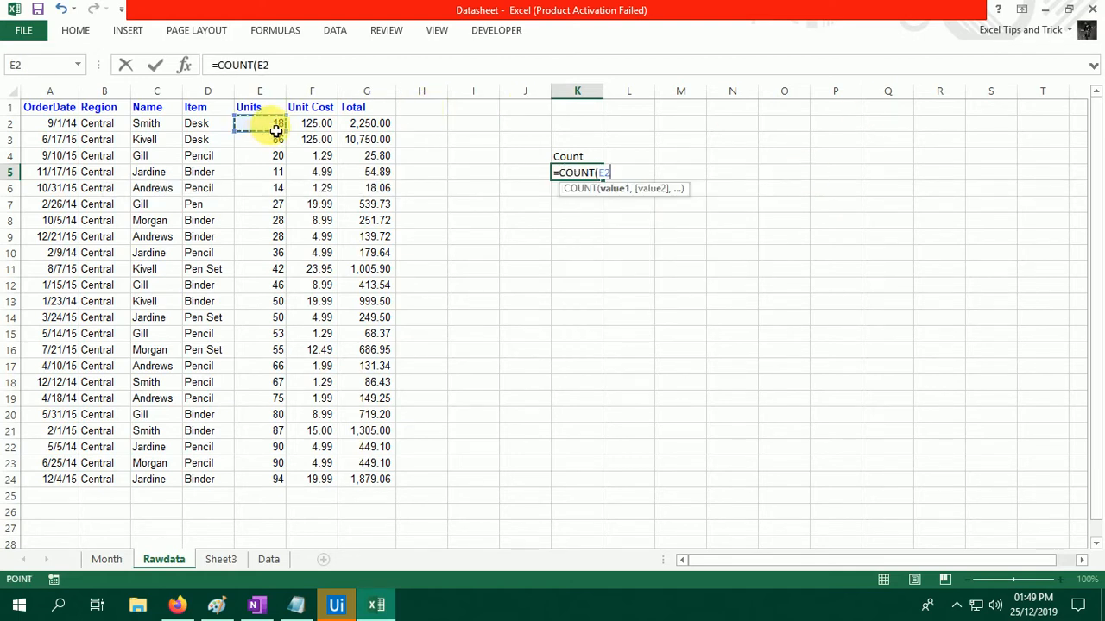
key(ctrl+shift+Down)
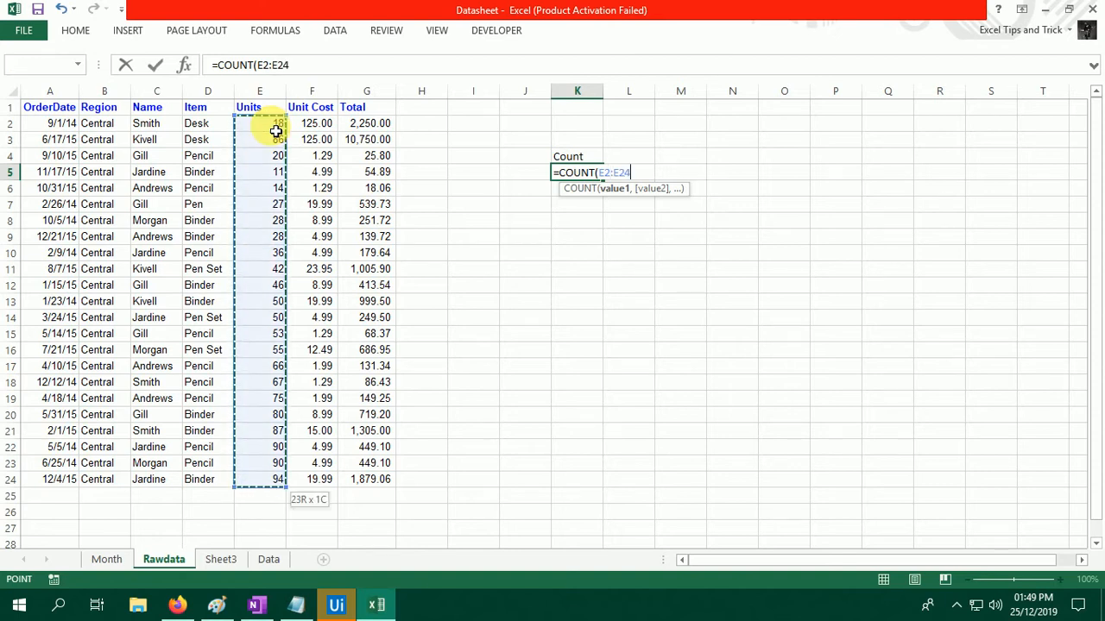
text())
key(Return)
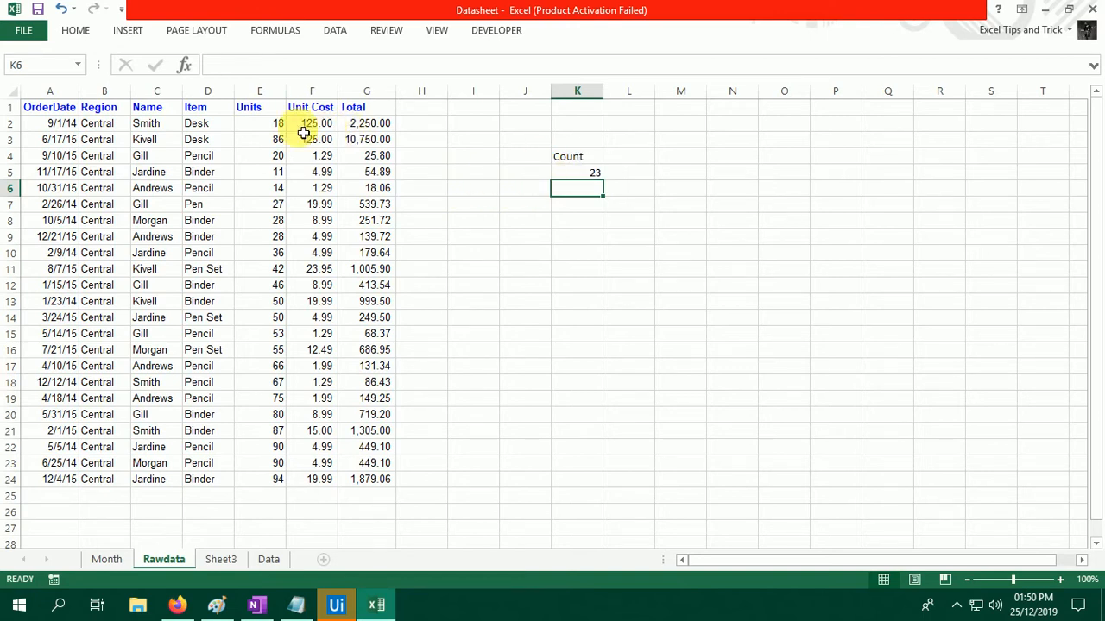
drag(274, 128, 280, 485)
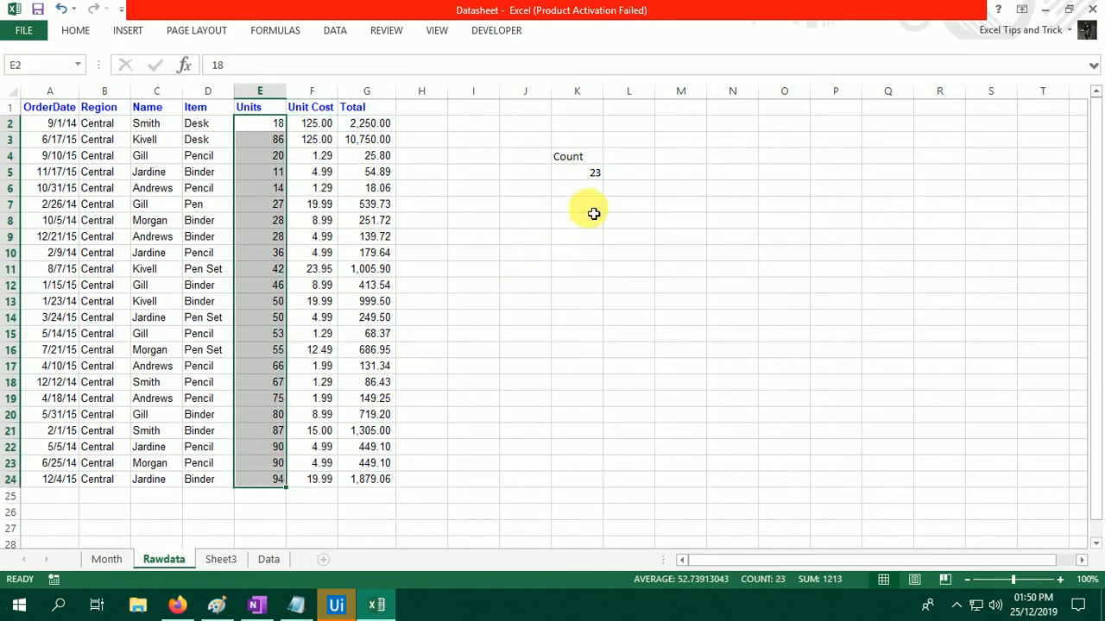
click(595, 173)
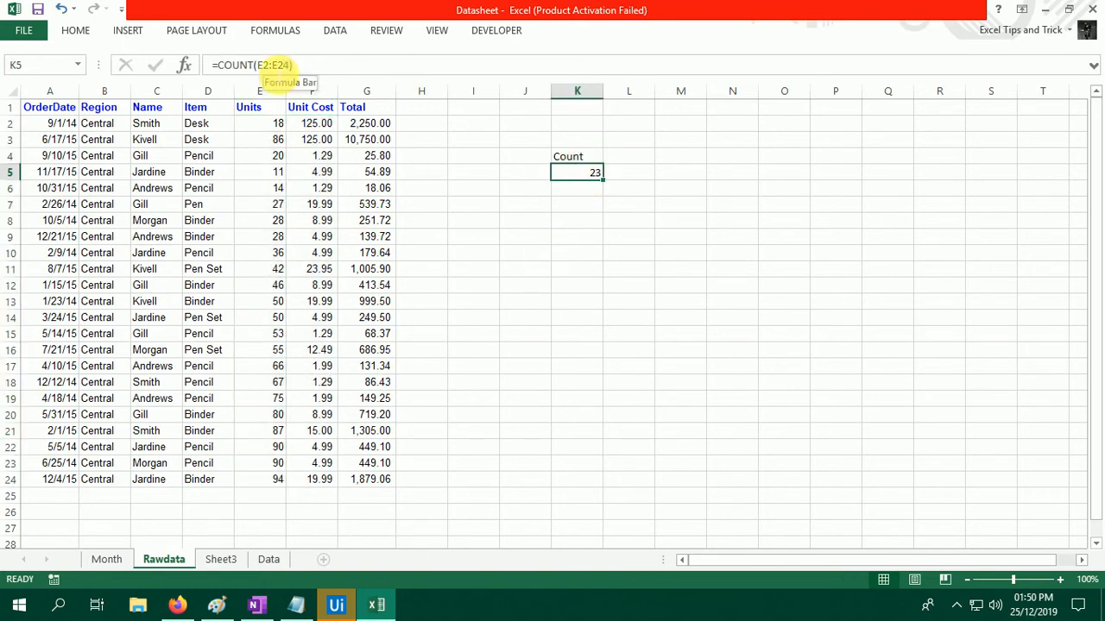
Test the count by replacing the Units value in E7 with abcd, and undo the entry.
click(273, 207)
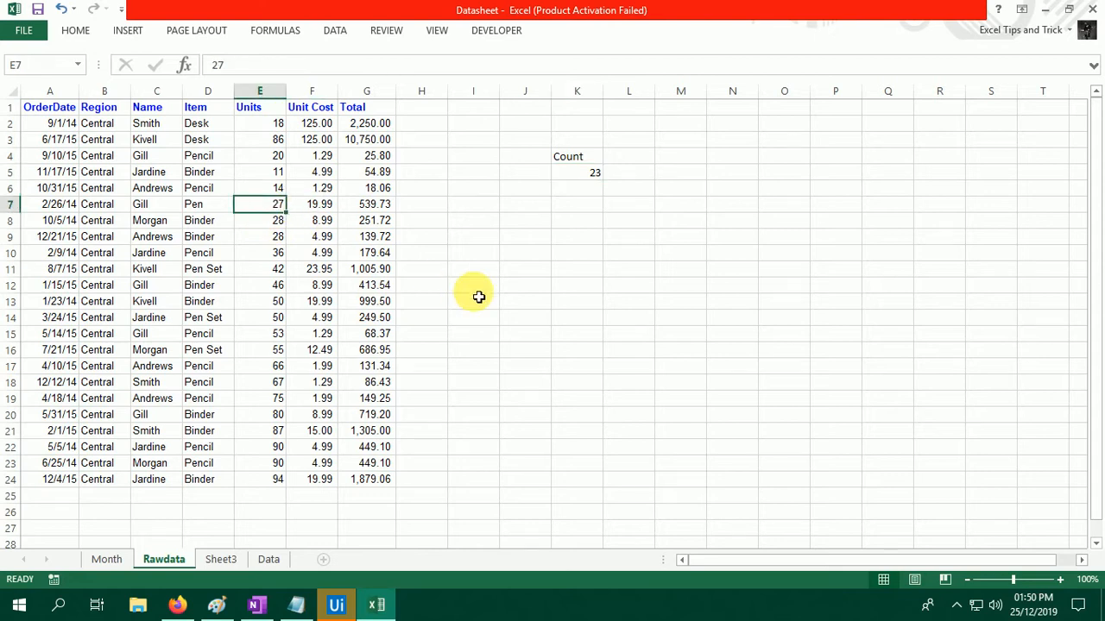
text(abcd)
key(Return)
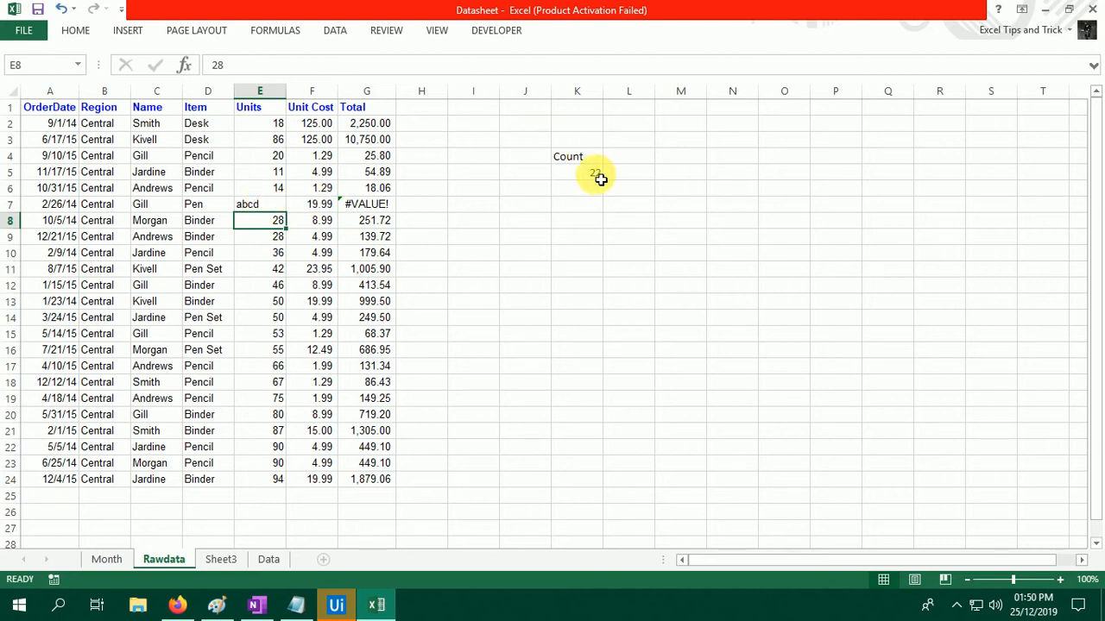
key(ctrl+z)
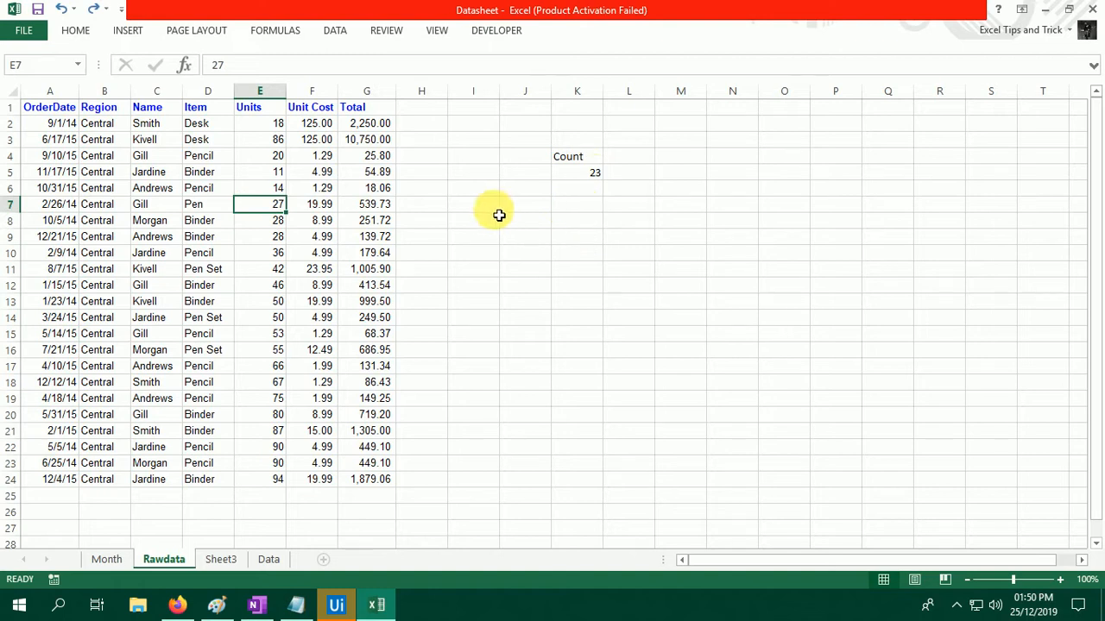
Test the count with the text a, b and d in Units cells E7 to E9, and undo all three entries.
text(a)
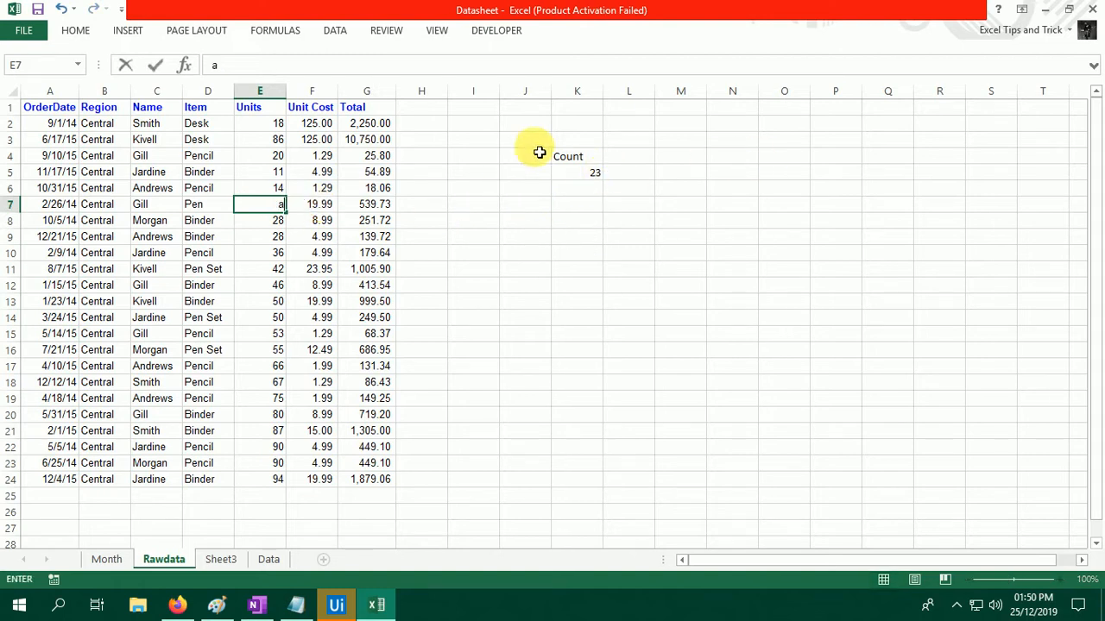
key(Return)
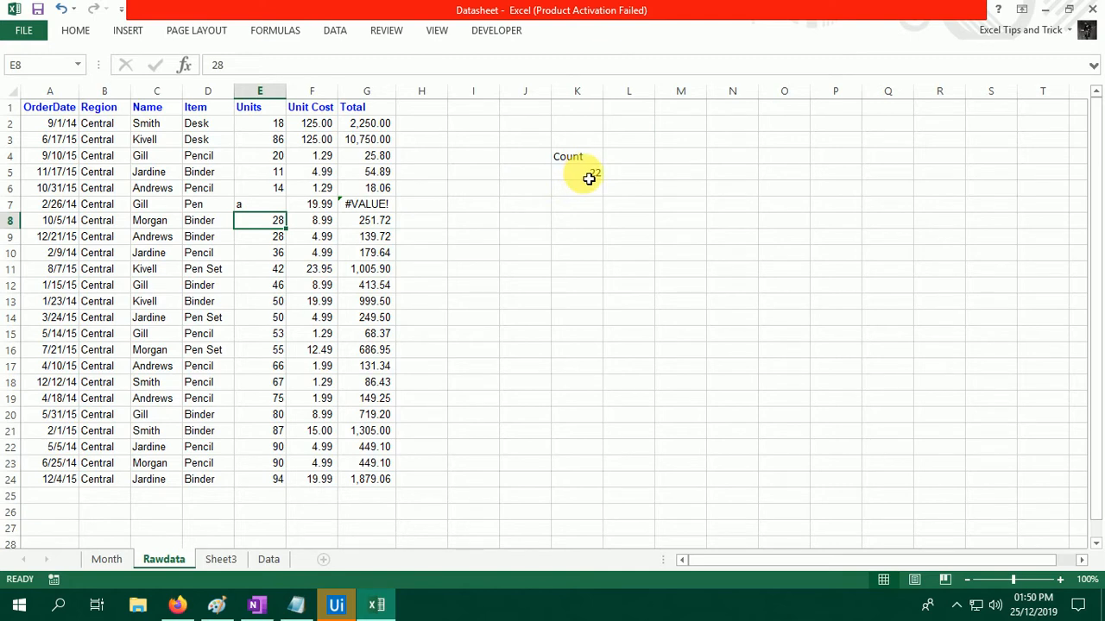
text(b)
key(Return)
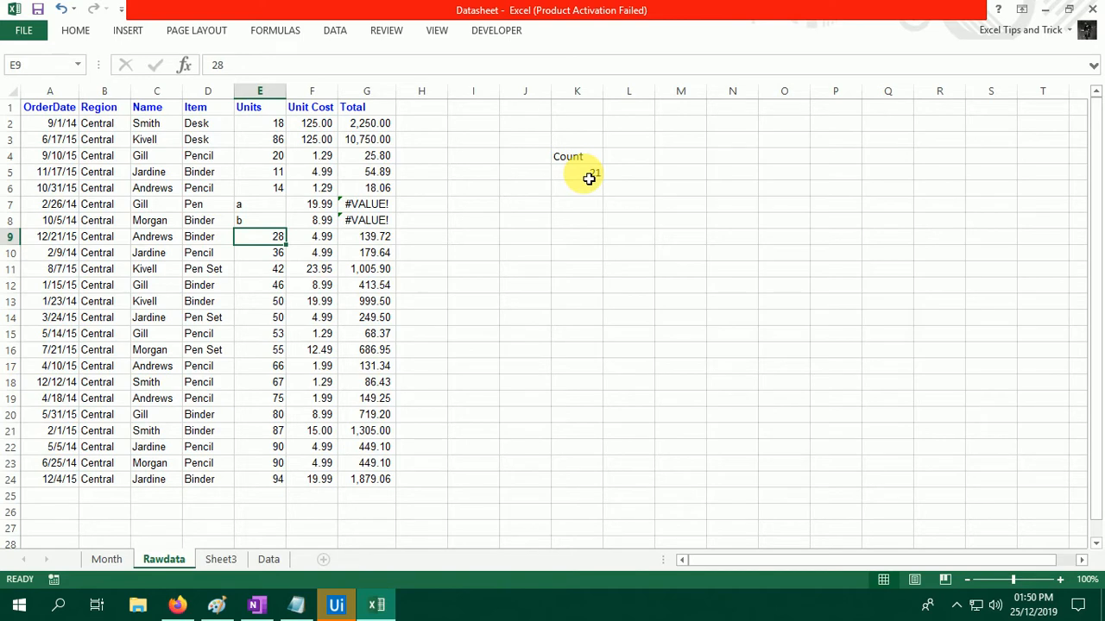
text(d)
key(Return)
key(ctrl+z)
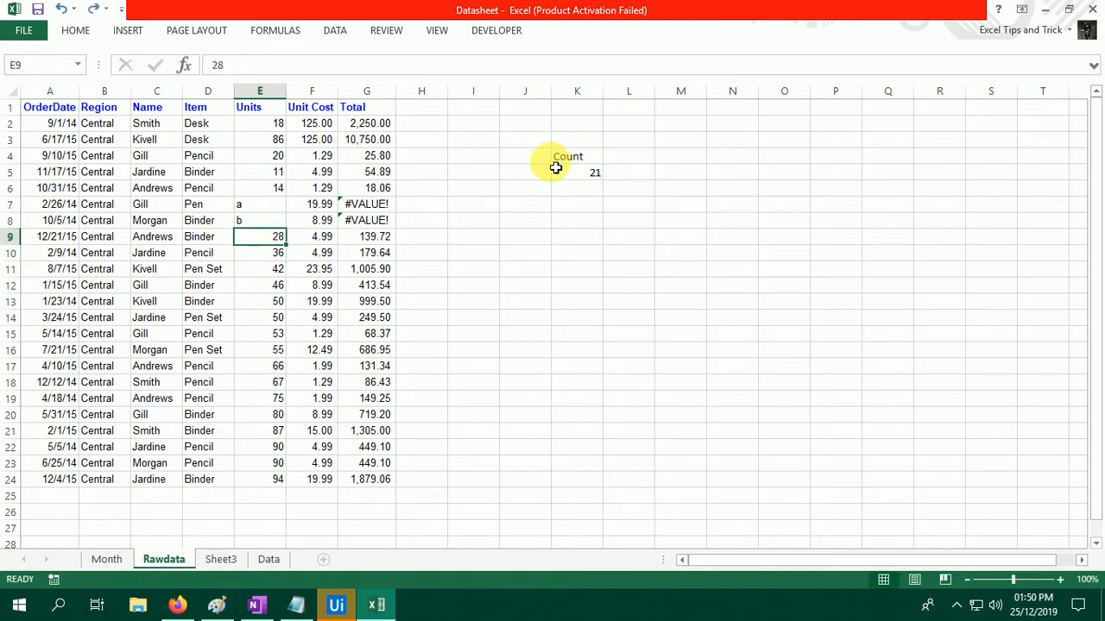
key(ctrl+z)
key(ctrl+z)
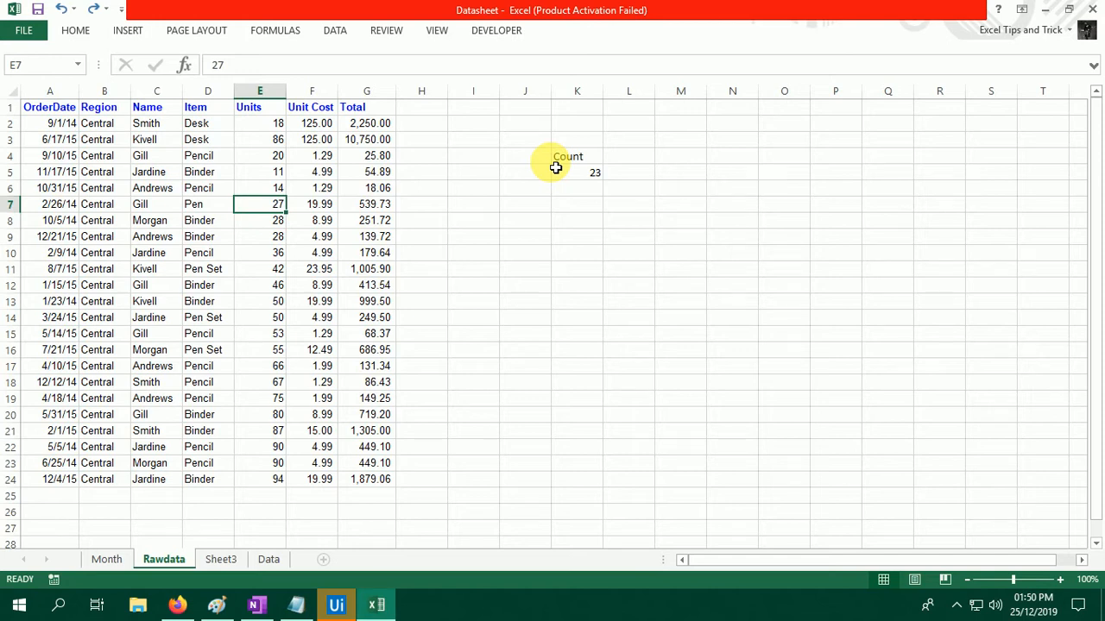
Select cell M4, two columns beyond the Count label on the same row.
key(Right)
key(Right)
key(Right)
key(Right)
key(Right)
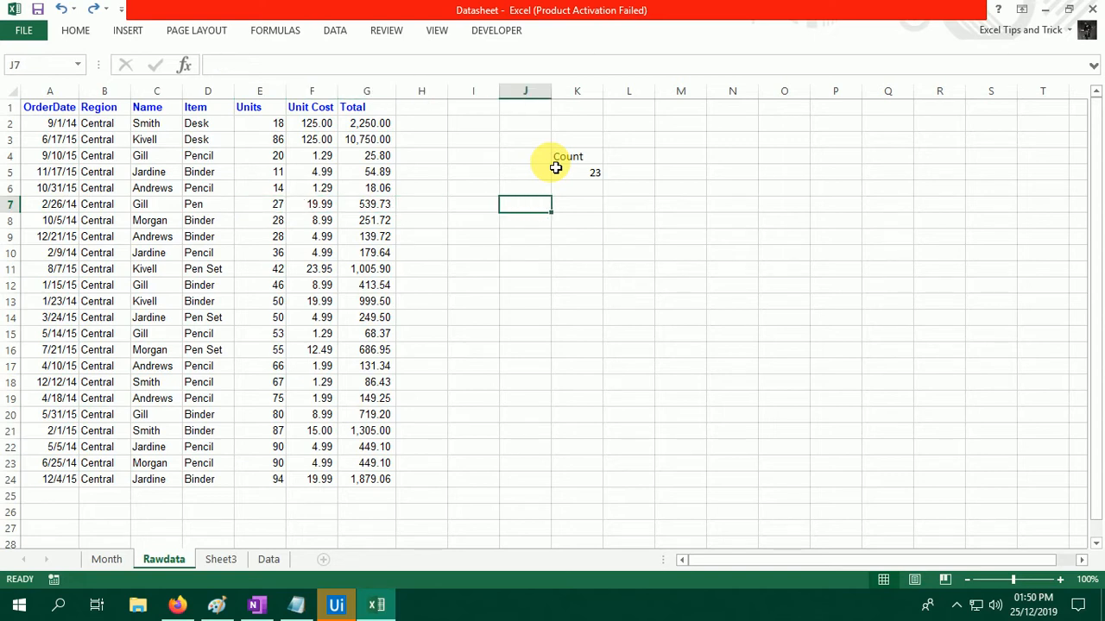
key(Right)
key(Right)
key(Right)
key(Right)
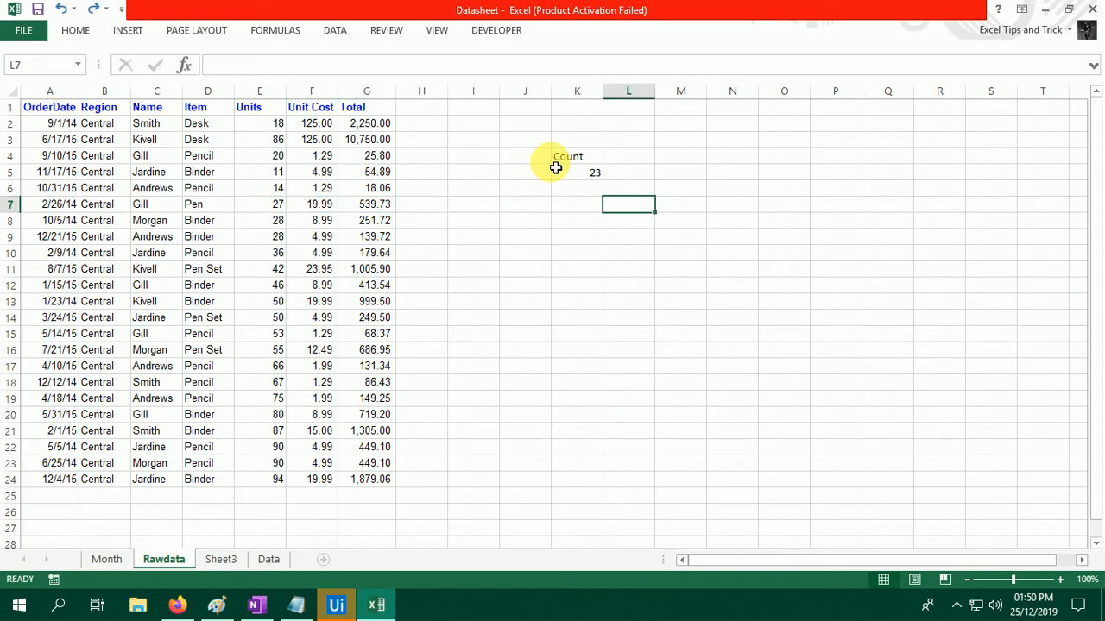
key(Up)
key(Up)
key(Up)
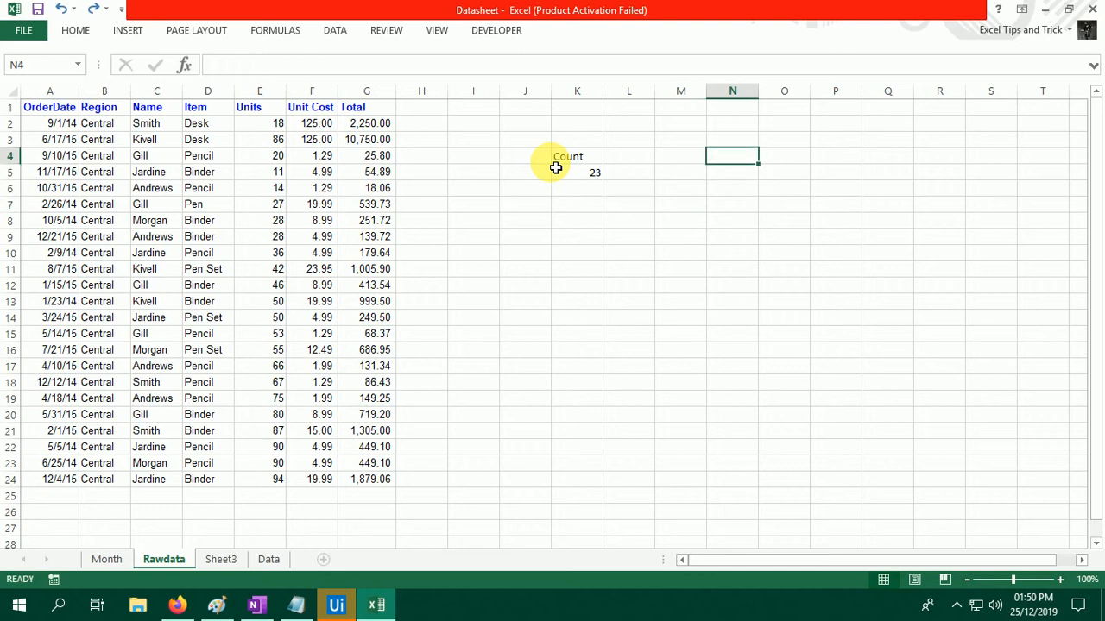
key(Left)
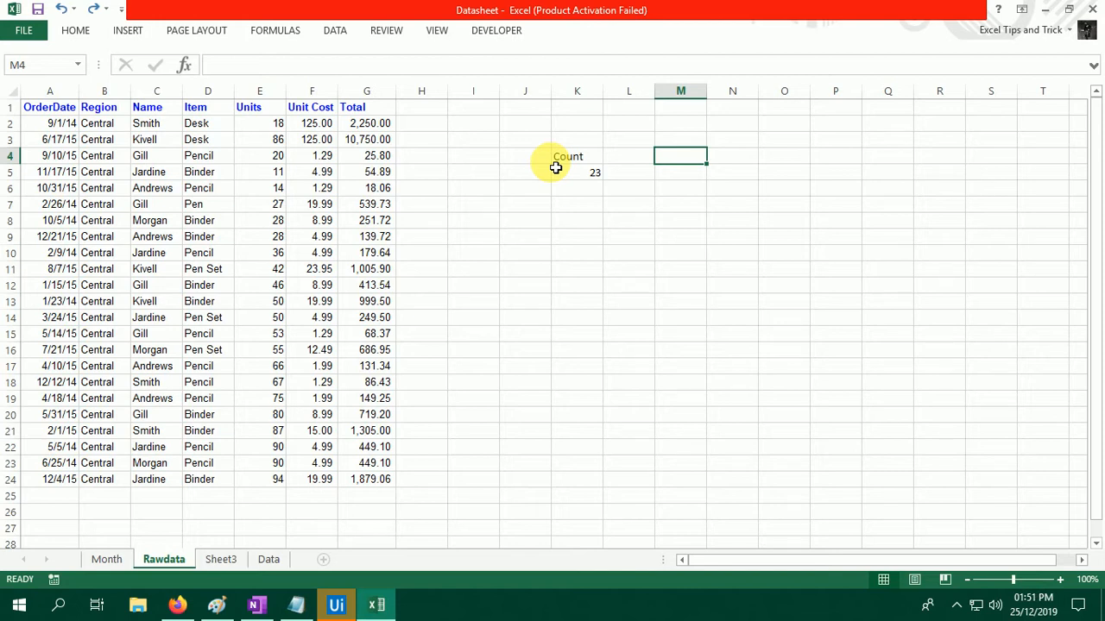
text(=coun)
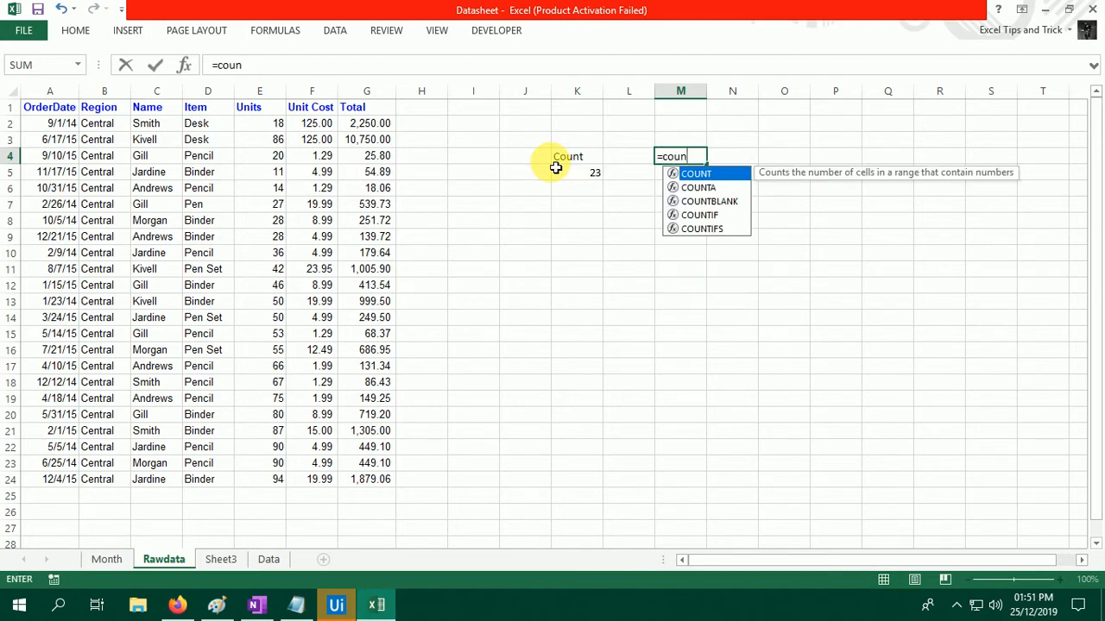
key(Down)
key(Tab)
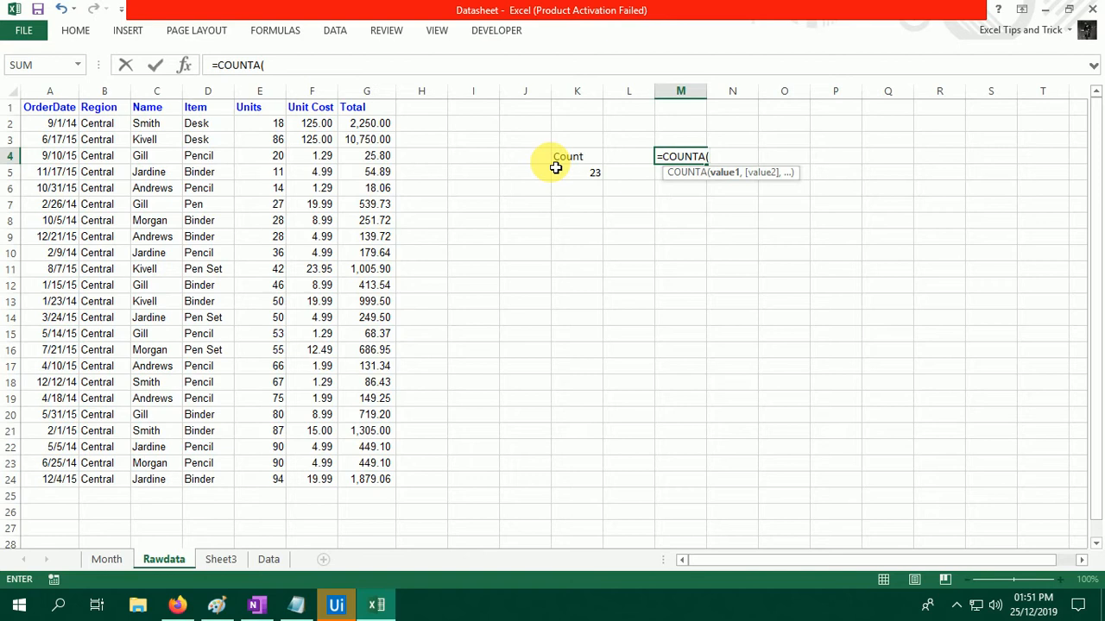
key(Escape)
Enter the label CountA in cell M4.
text(Co)
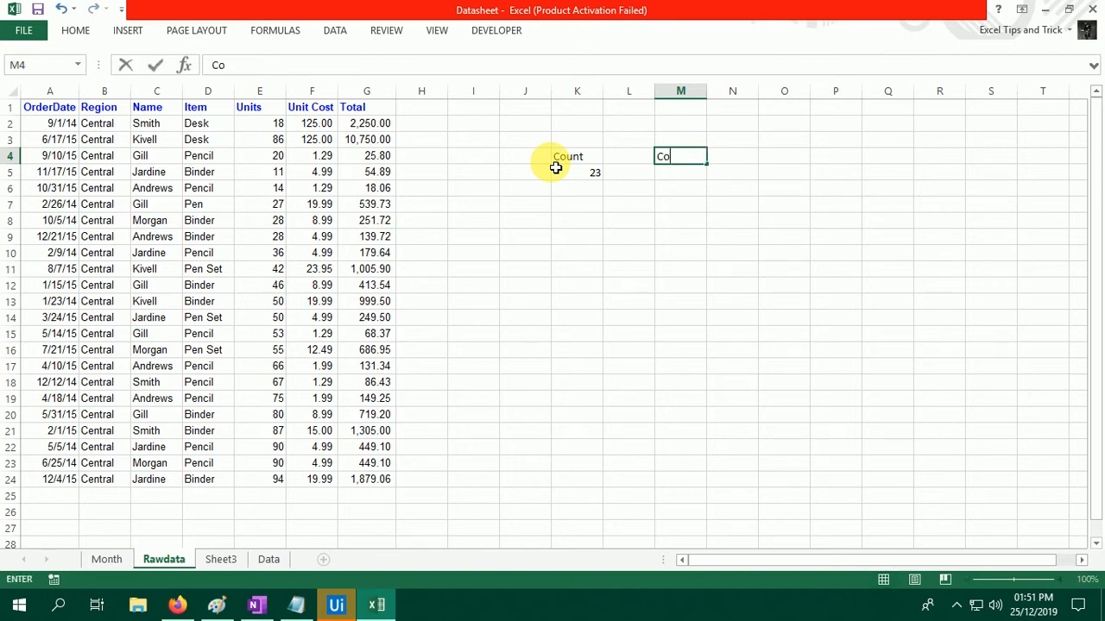
text(untA)
key(Return)
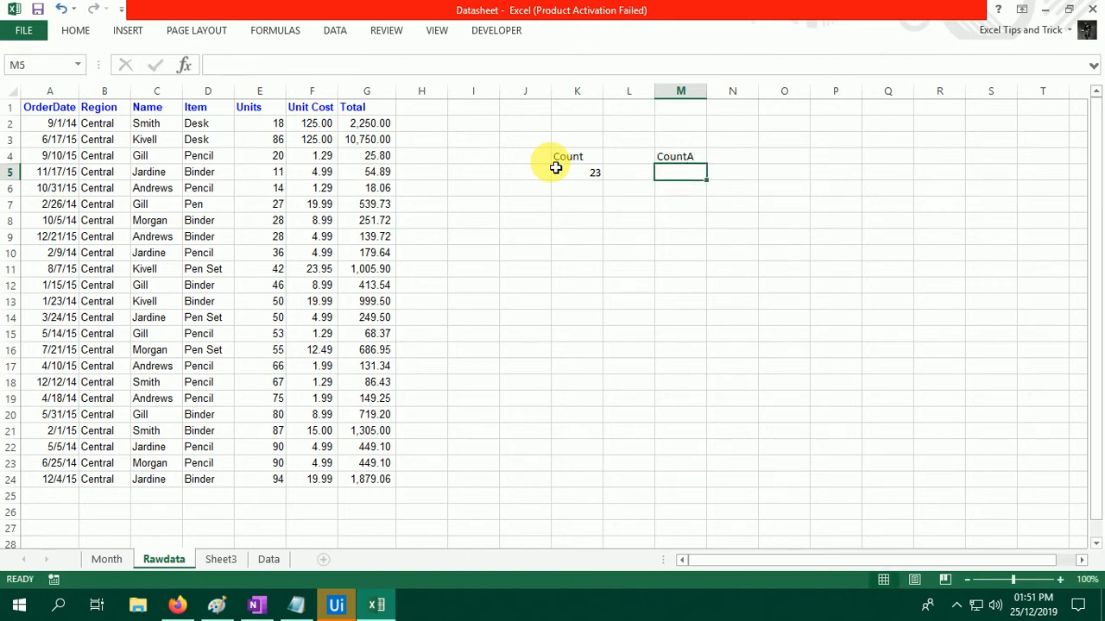
text(=)
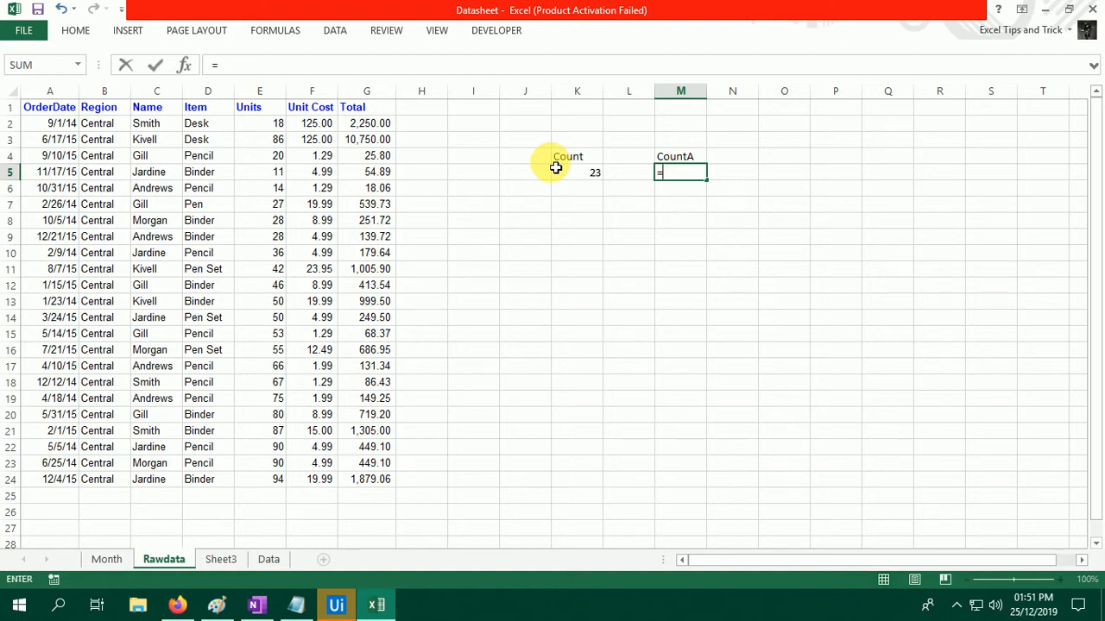
click(227, 126)
key(shift+Down)
key(shift+Down)
key(shift+Down)
key(shift+Down)
key(shift+Down)
key(shift+Down)
key(shift+Down)
key(shift+Down)
key(shift+Down)
key(shift+Down)
key(shift+Down)
key(shift+Down)
key(shift+Down)
key(shift+Down)
key(shift+Down)
key(shift+Down)
key(shift+Down)
key(shift+Down)
key(shift+Down)
key(shift+Down)
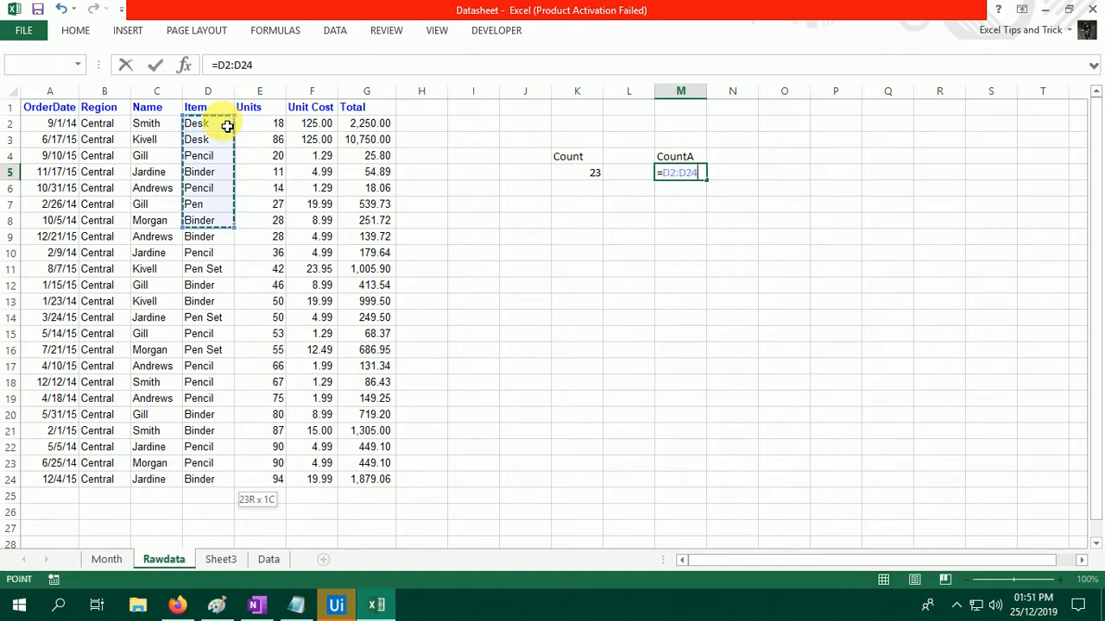
text())
key(Return)
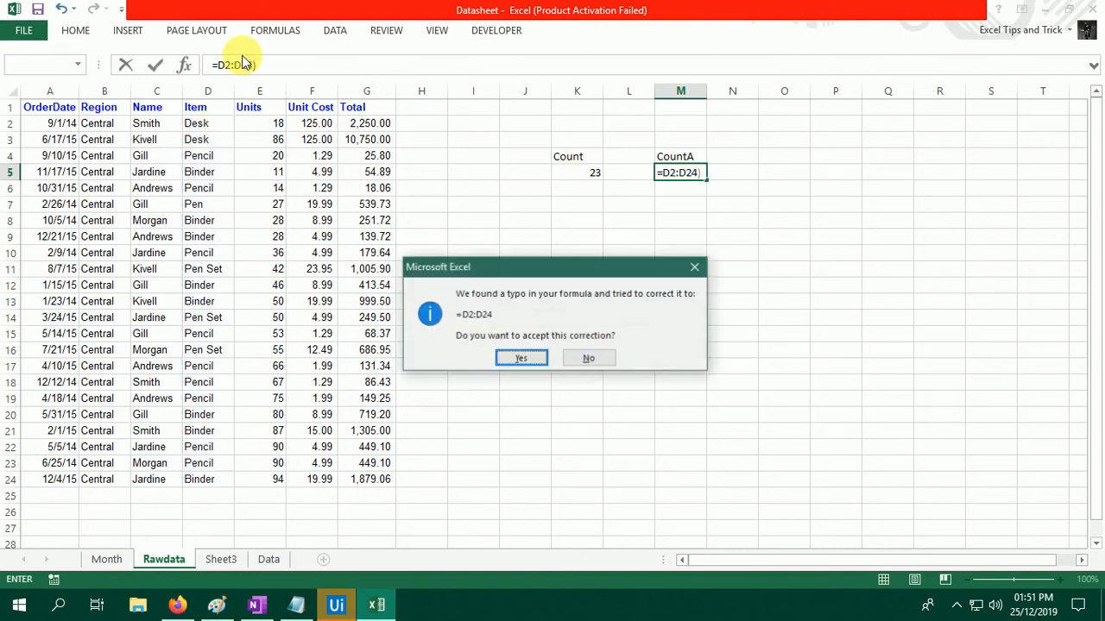
key(Return)
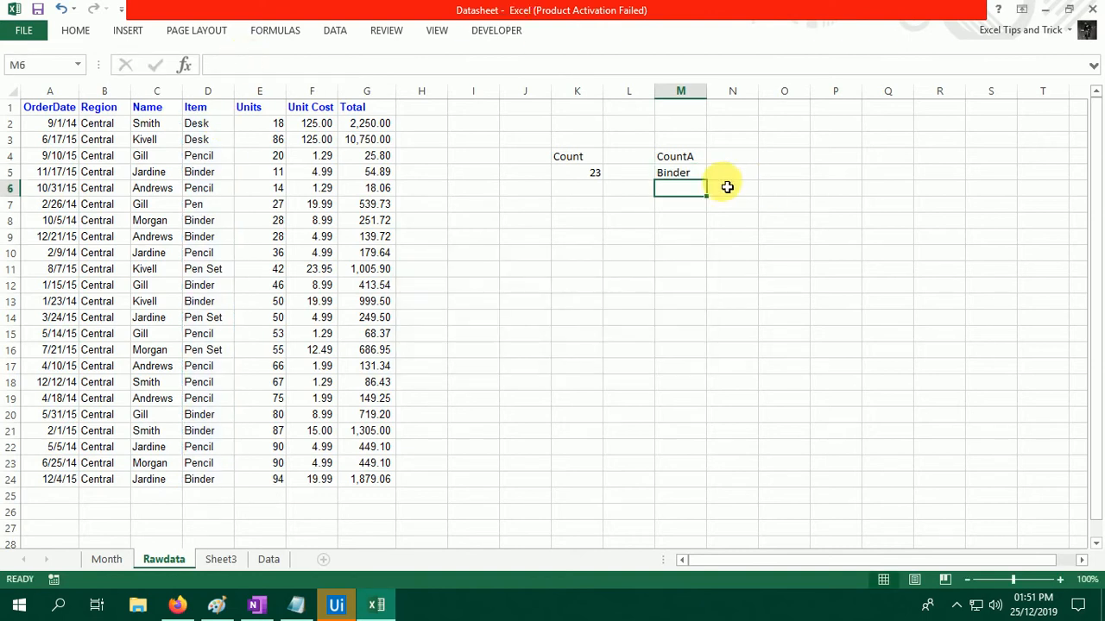
Enter the formula =COUNTA(D2:D24) in cell M5 to count the filled Item cells.
click(664, 175)
text(=jcoun)
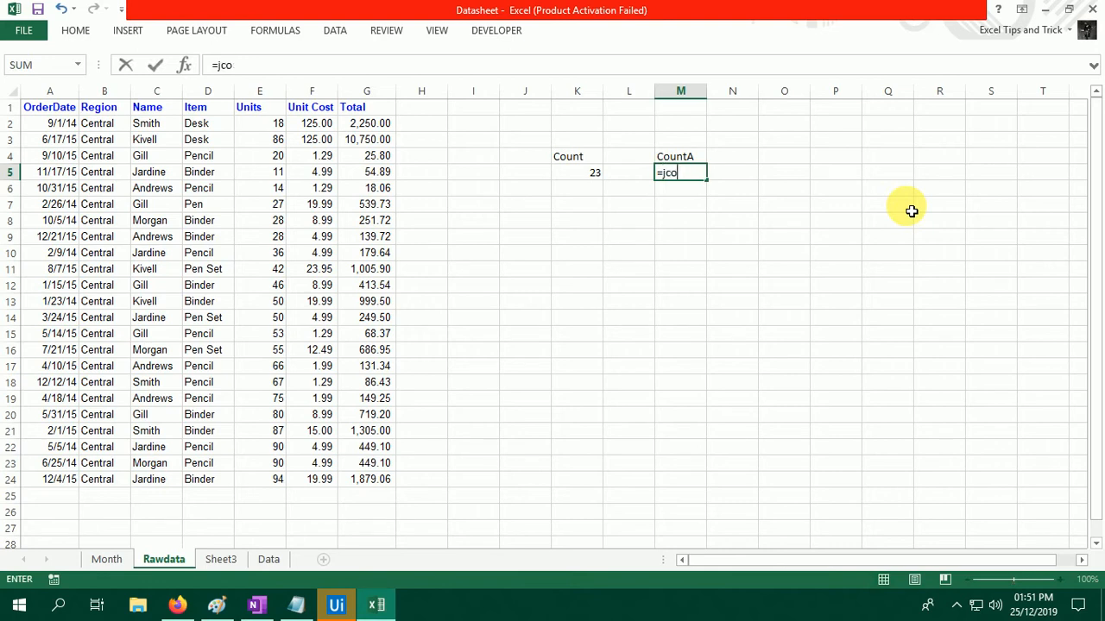
key(BackSpace)
key(BackSpace)
key(BackSpace)
key(BackSpace)
key(BackSpace)
text(co)
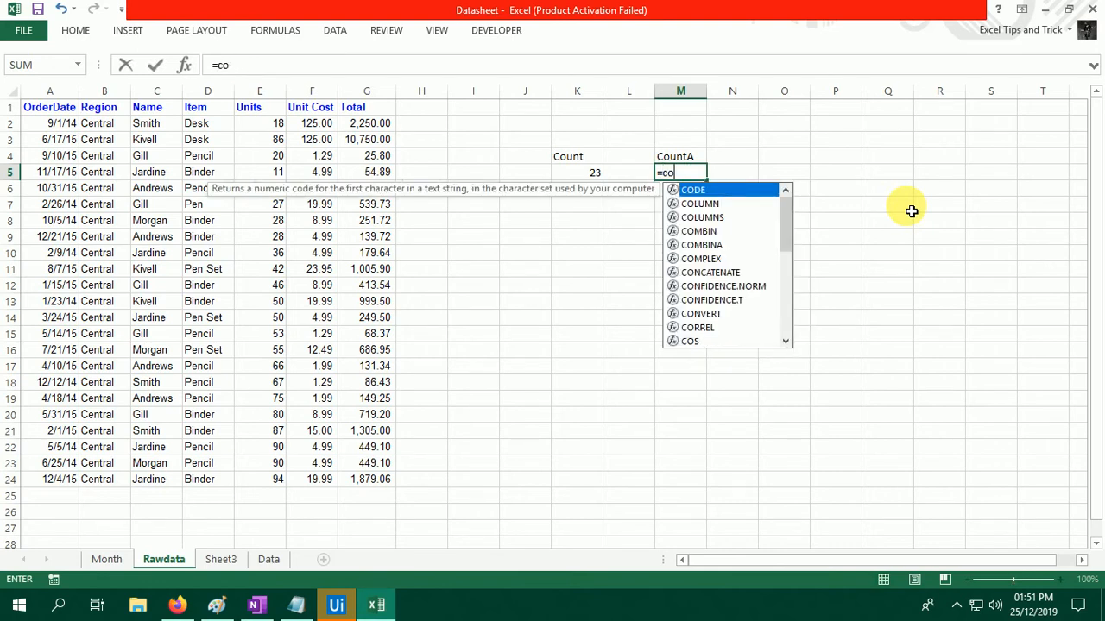
text(un)
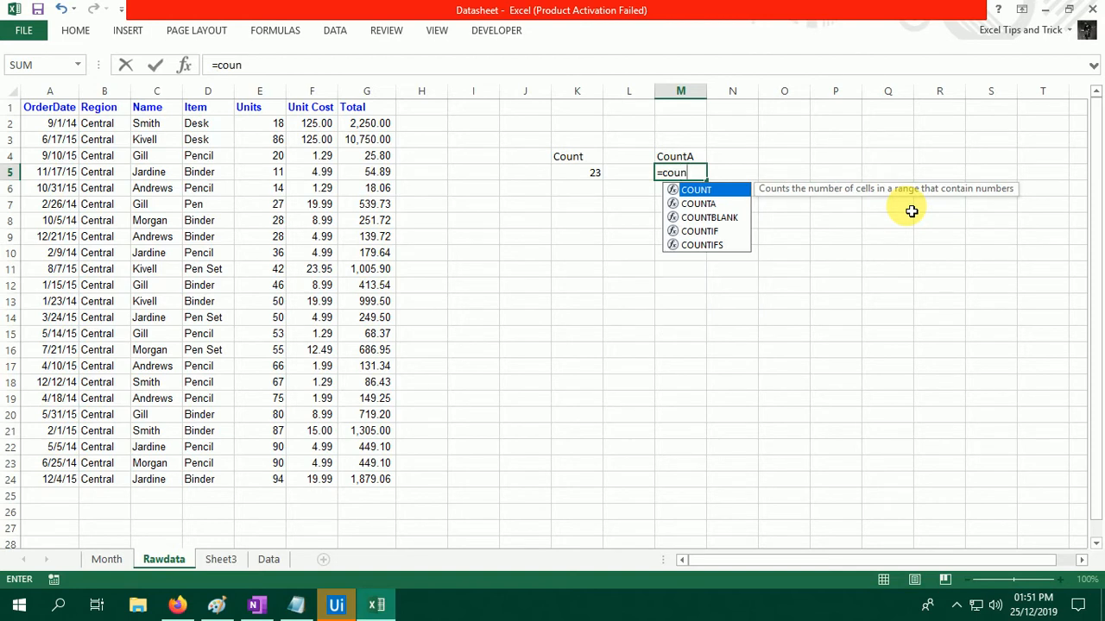
key(Down)
key(Tab)
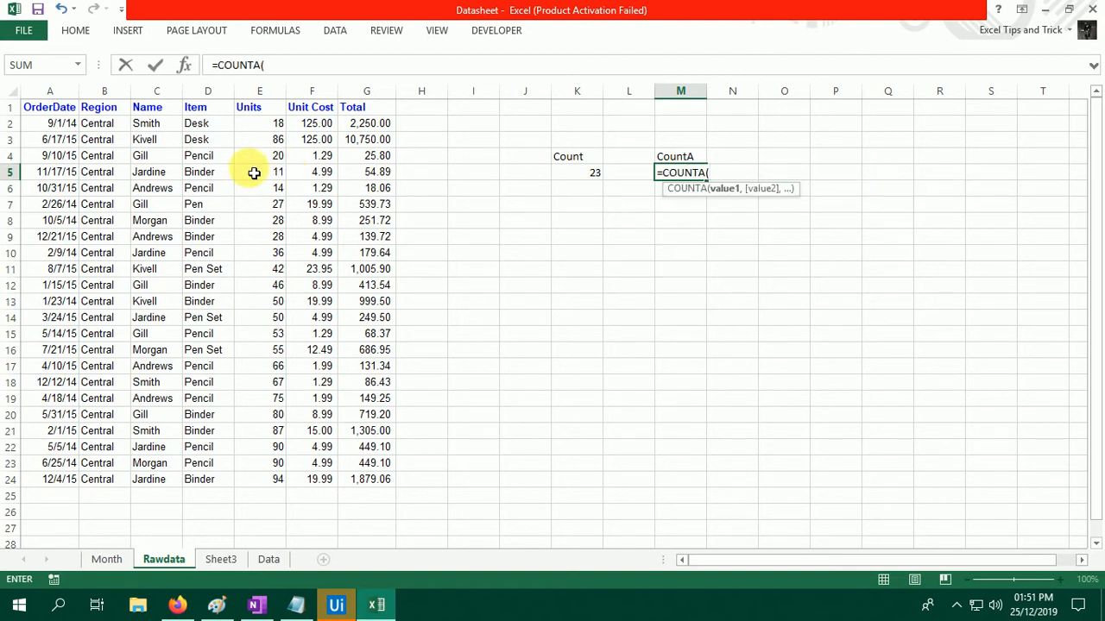
click(194, 125)
key(ctrl+shift+Down)
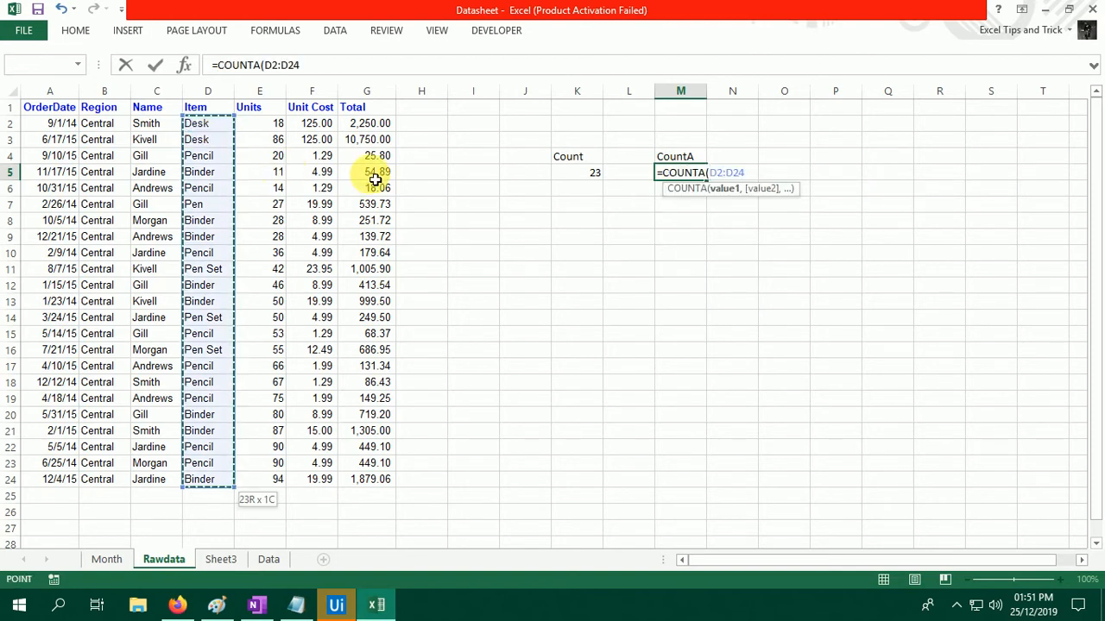
key(Return)
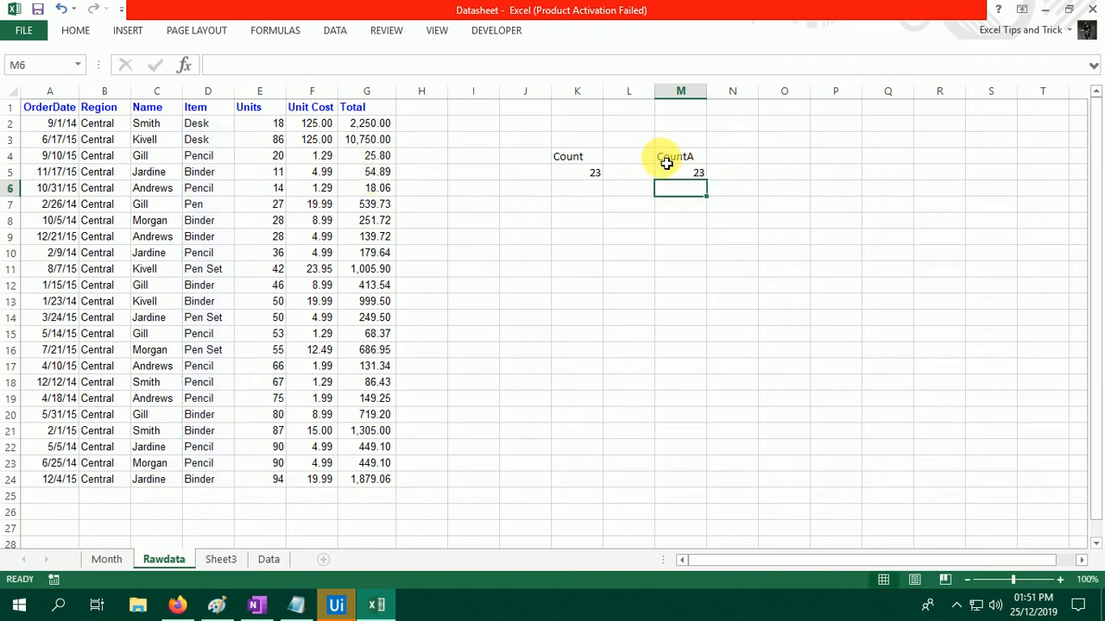
Open the COUNTA formula in M5 to check the range it covers, and cancel the edit.
click(666, 174)
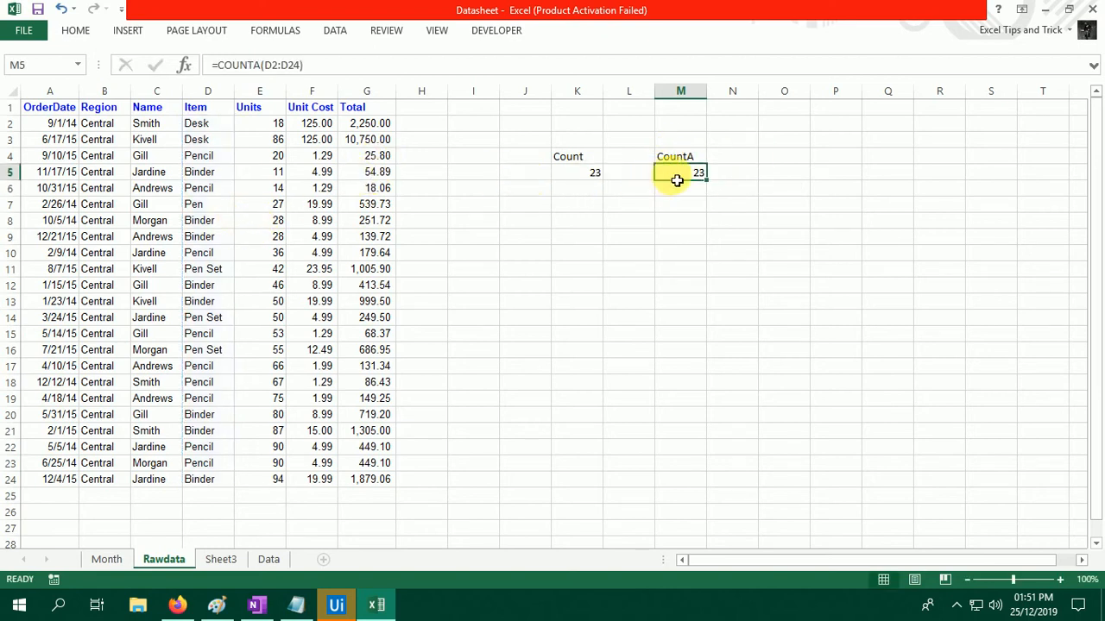
double_click(677, 176)
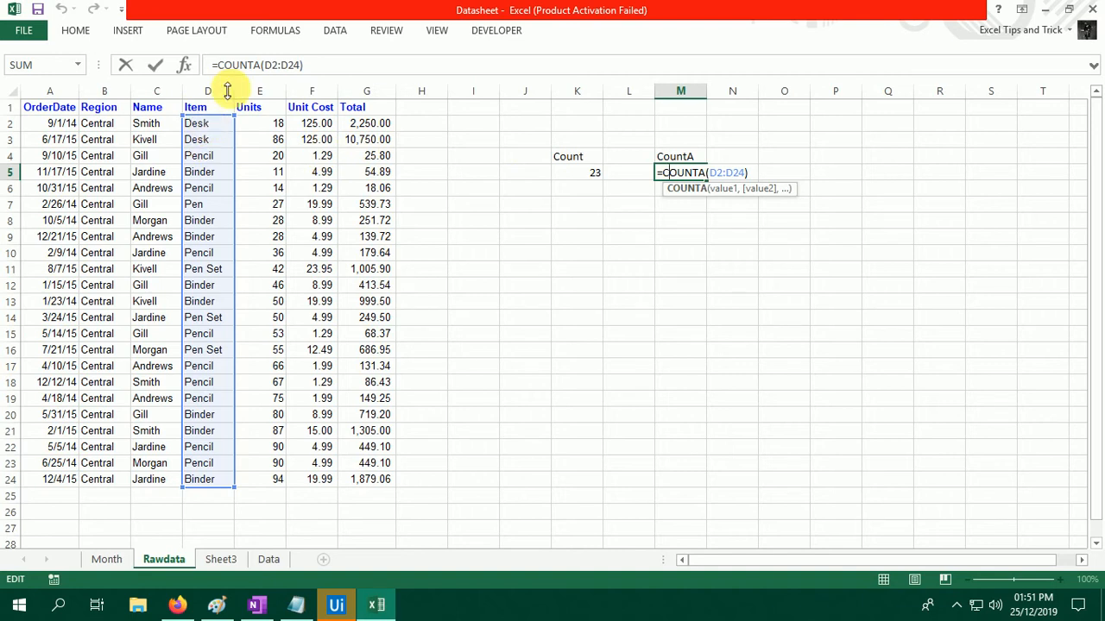
text(`)
key(Return)
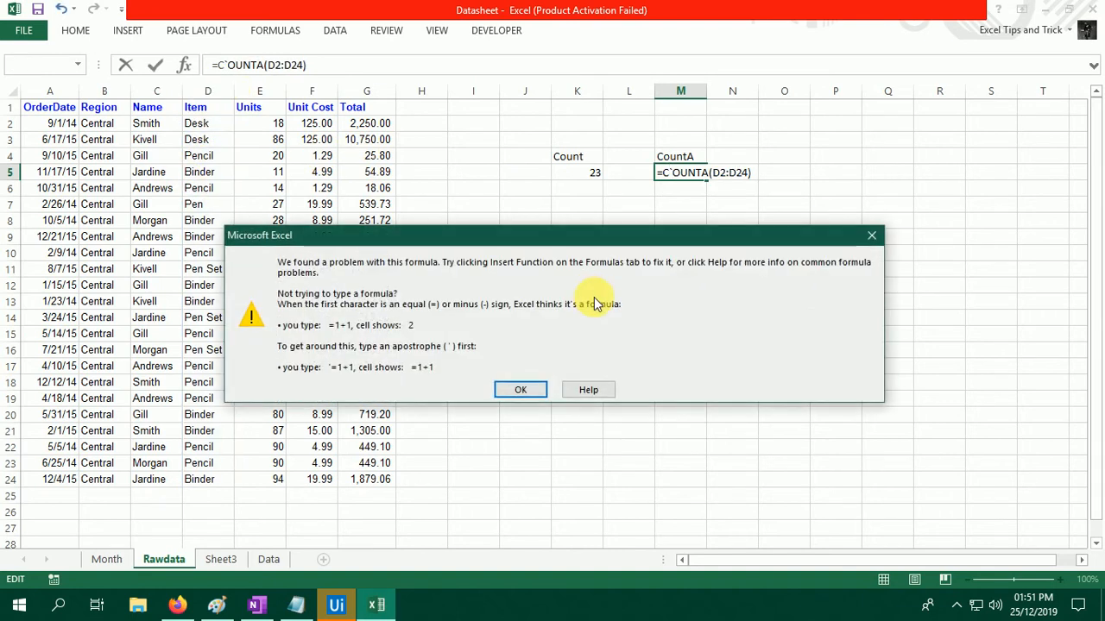
key(Return)
key(Escape)
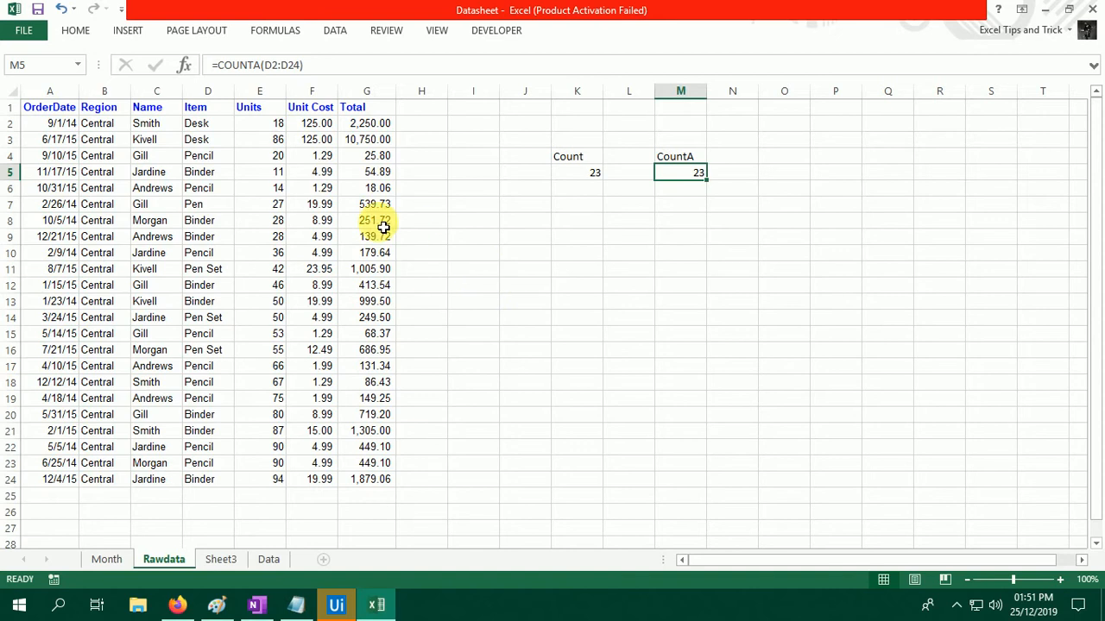
Replace the Item values in D7 and D8 with the numbers 1 and 2.
click(206, 209)
text(1)
key(Return)
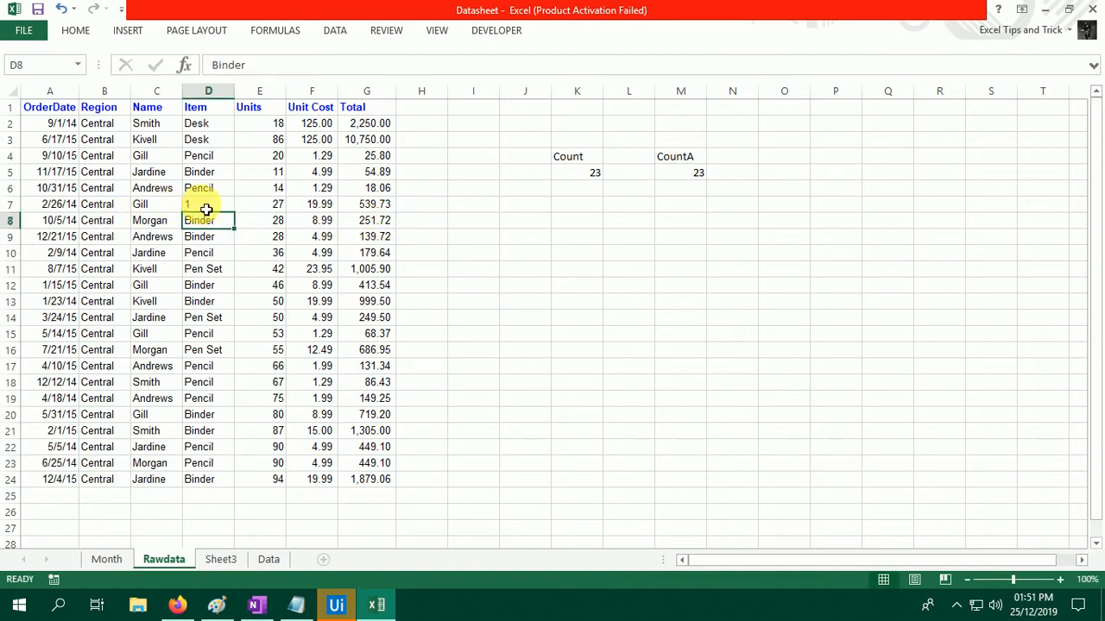
text(2)
key(Return)
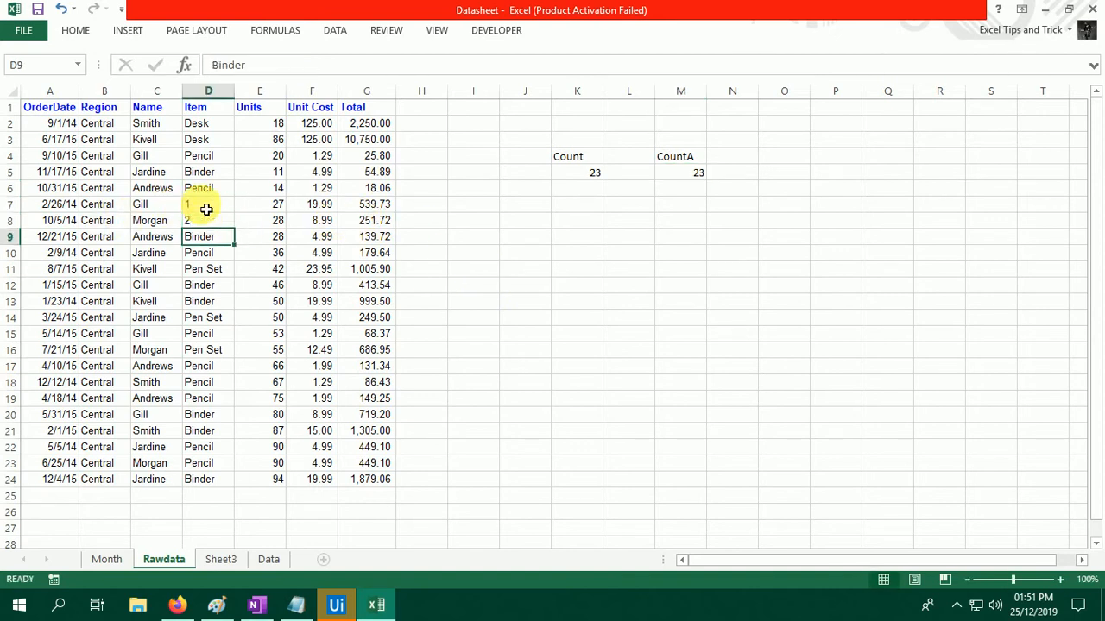
Enter the label Conunt Blank in cell N4 and widen column N to fit it.
click(729, 157)
text(C)
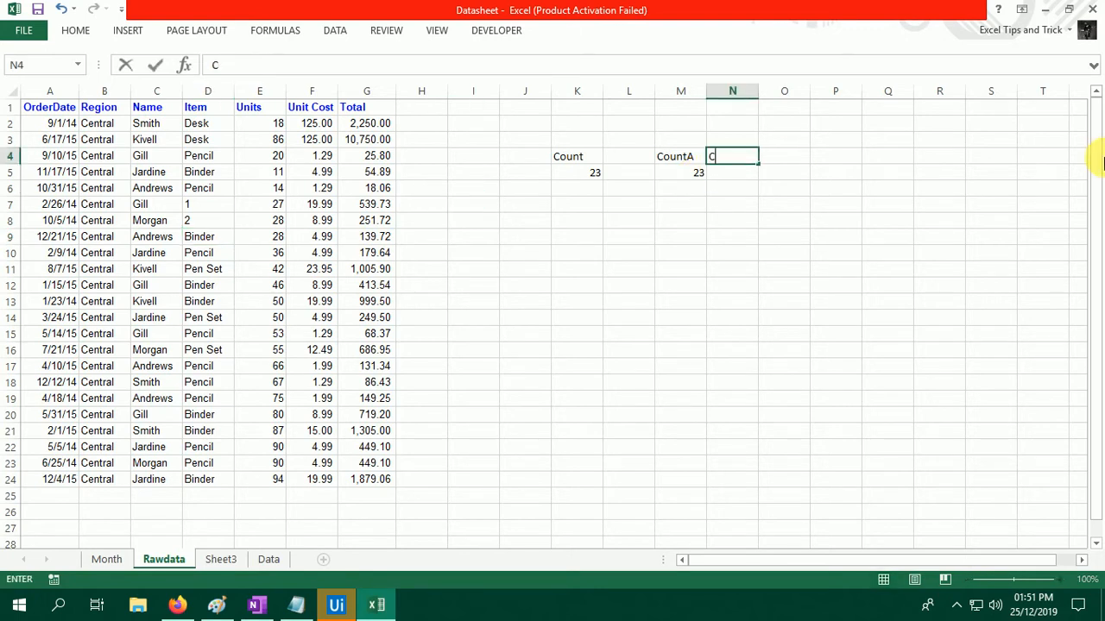
text(onunt Blank)
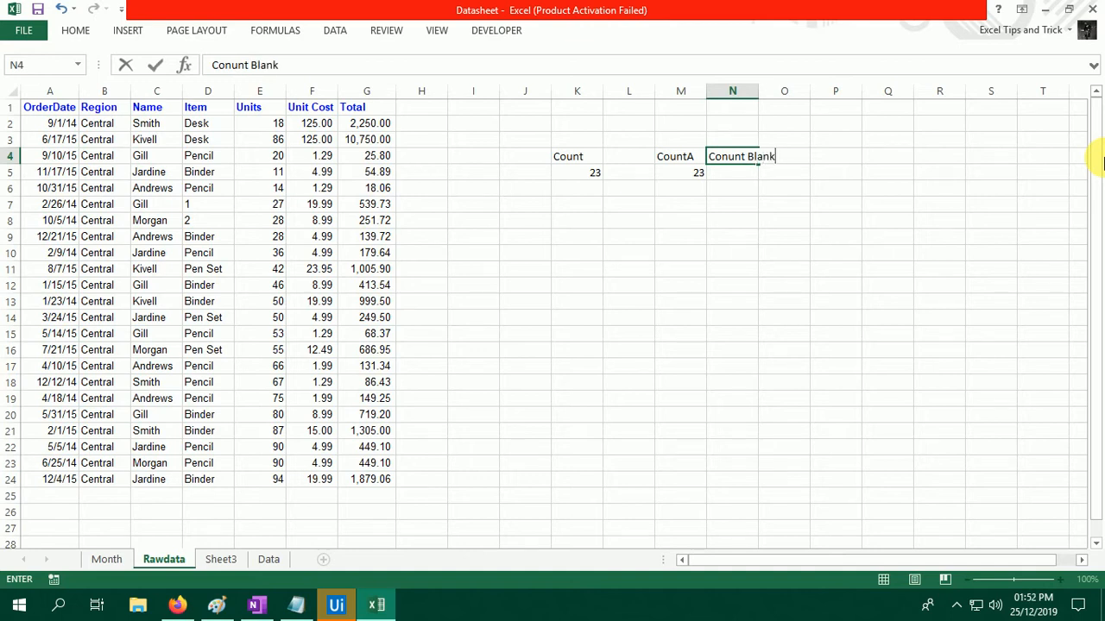
key(Return)
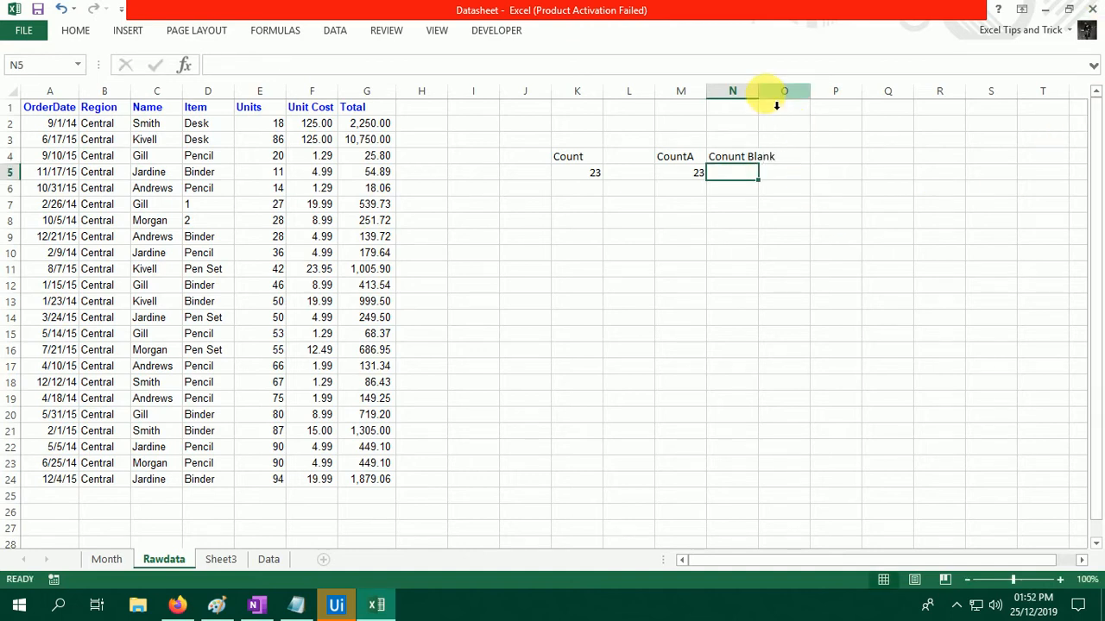
drag(767, 98, 834, 100)
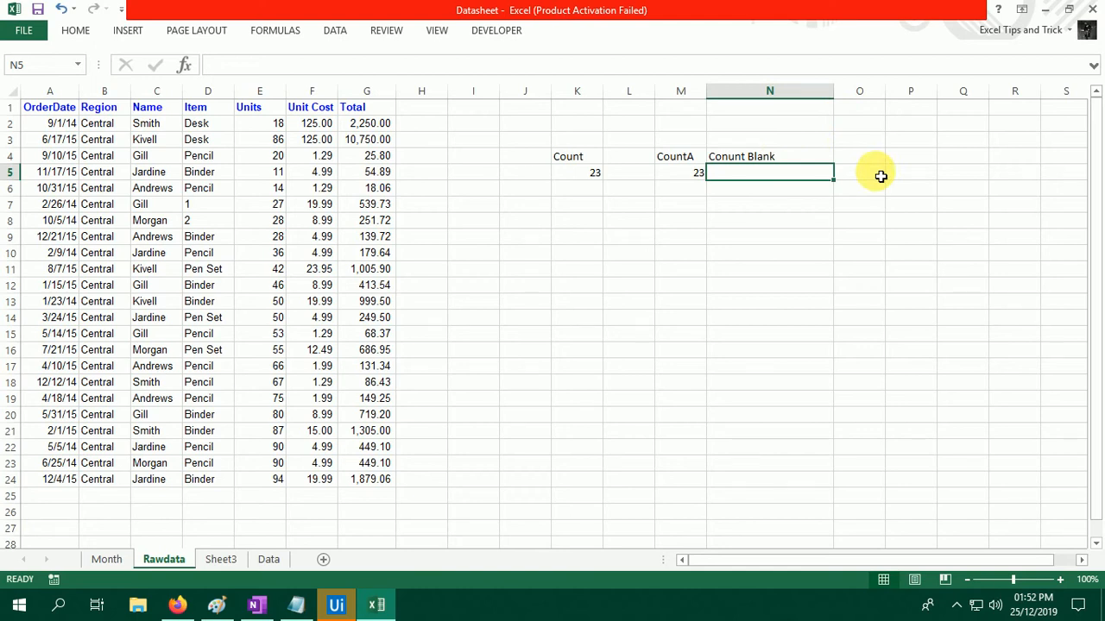
Enter the formula =COUNTBLANK(D1:D24) in cell N5 and inspect the range it covers.
text(=)
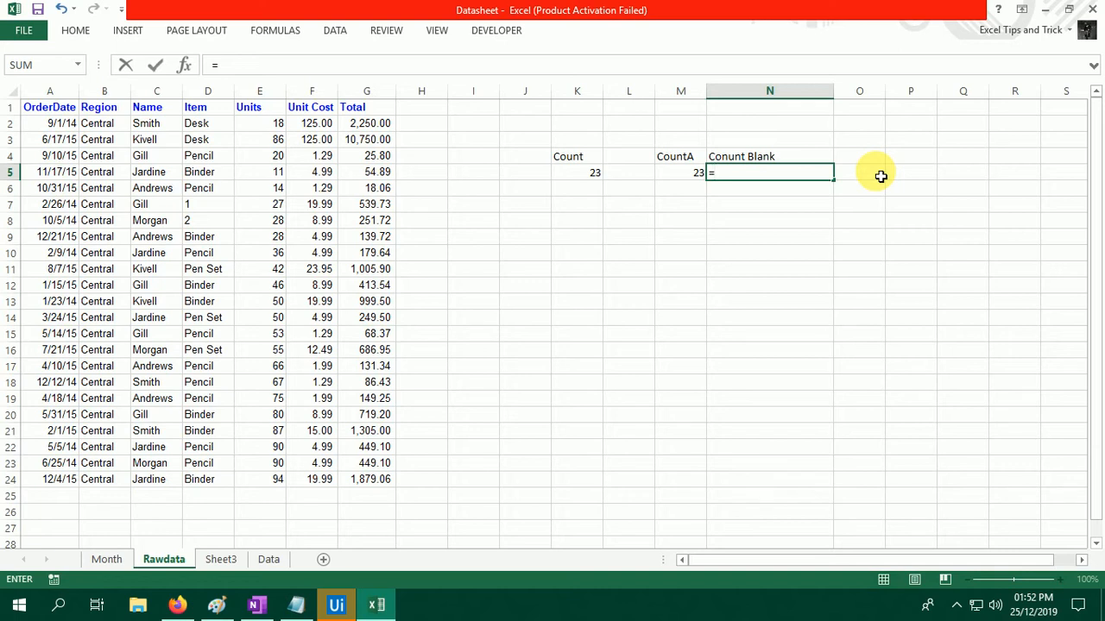
text(count)
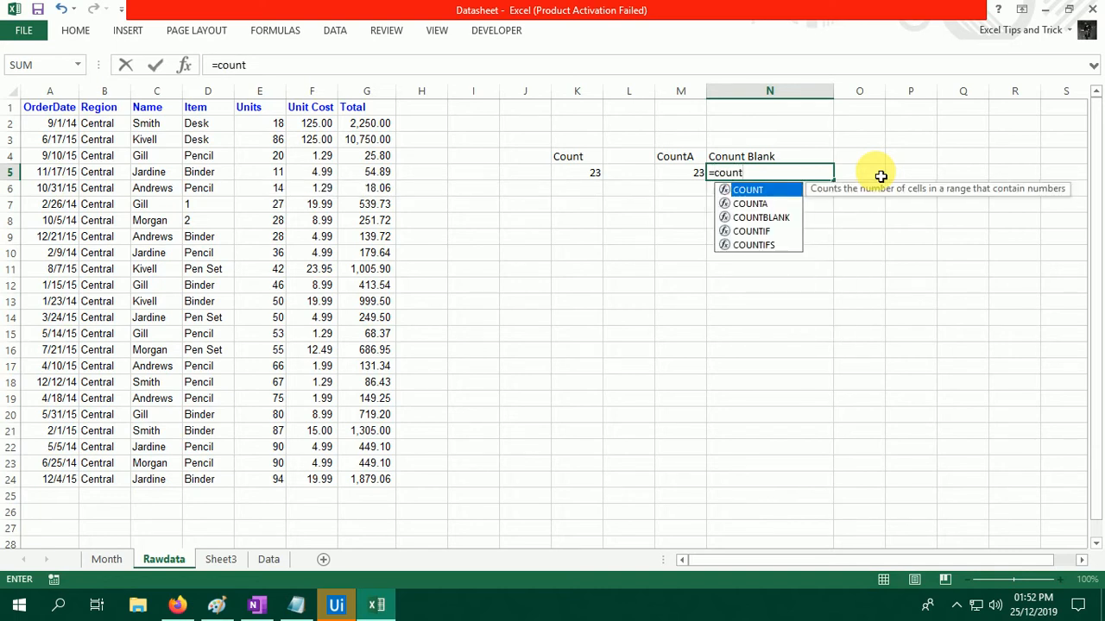
key(Down)
key(Down)
key(Tab)
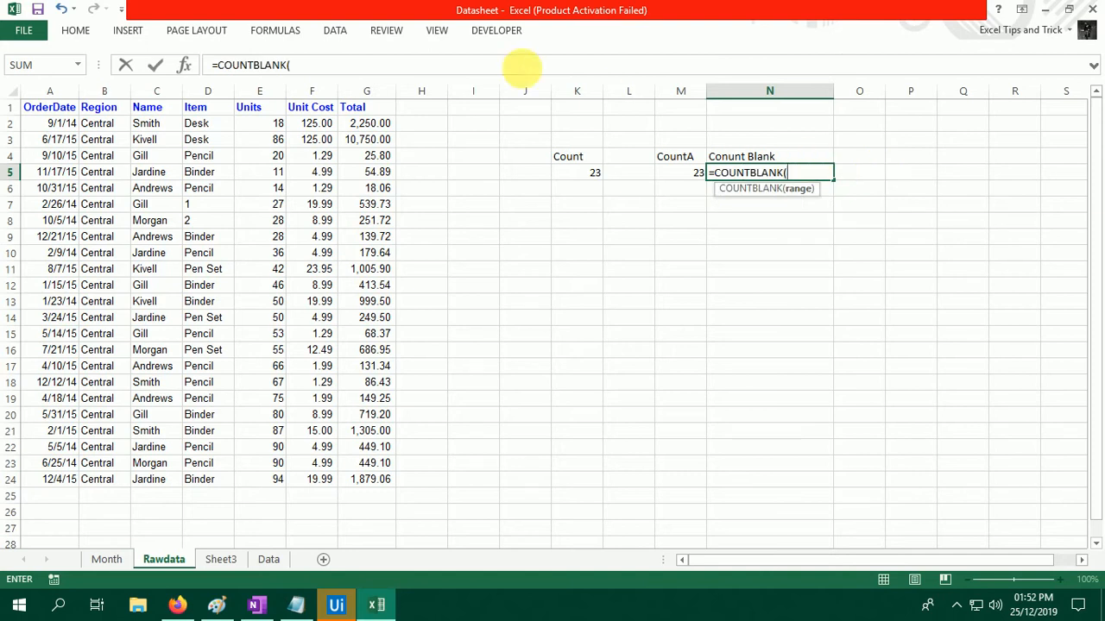
shift+click(217, 480)
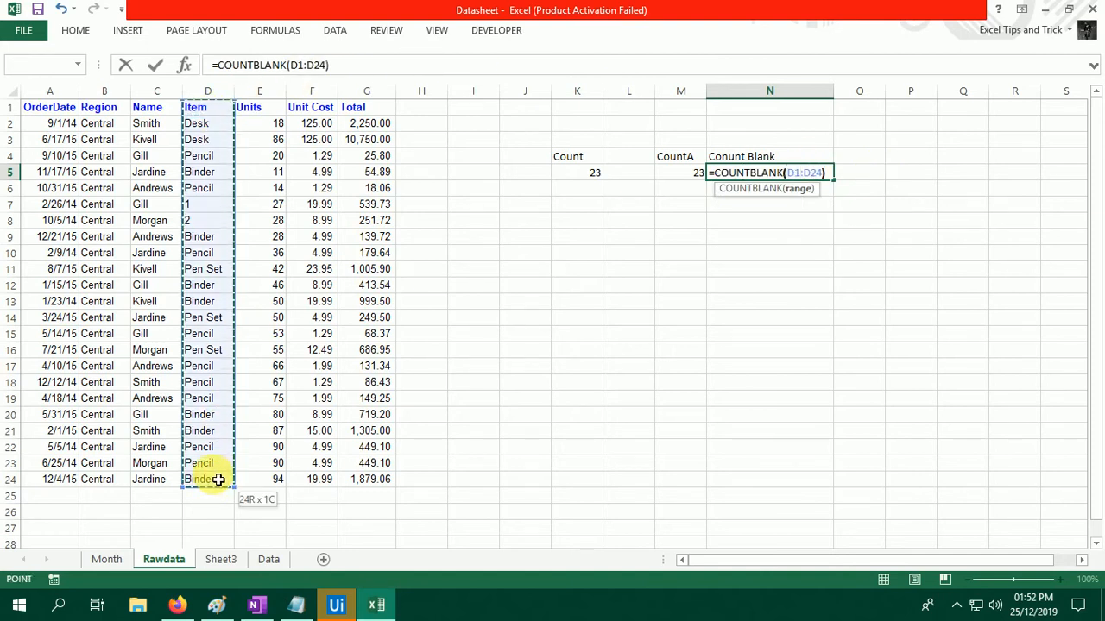
key(Return)
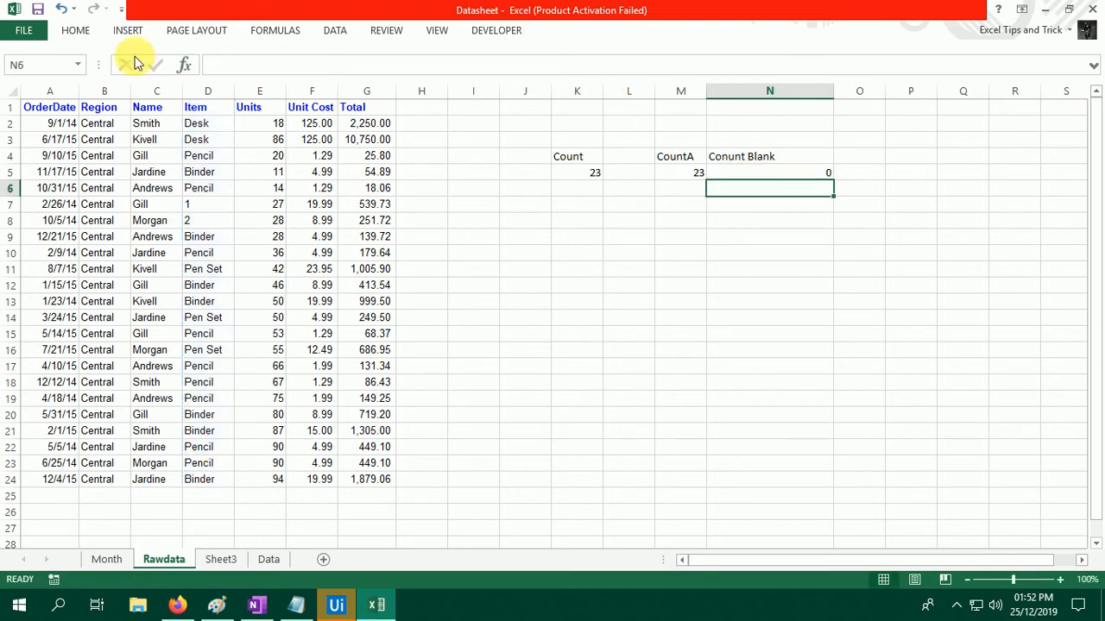
double_click(797, 173)
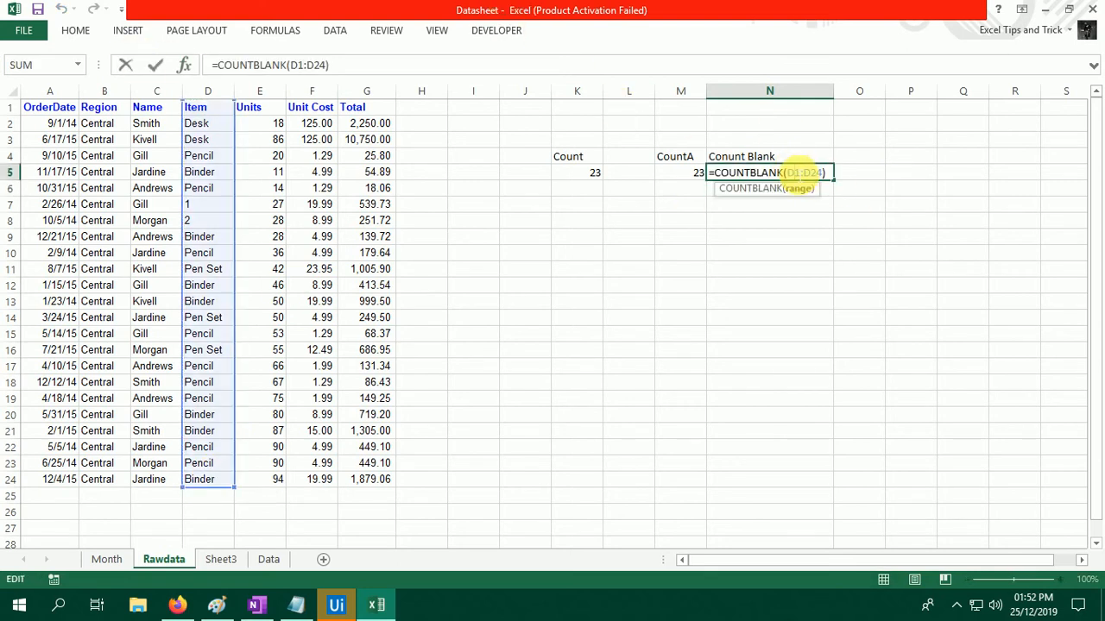
key(Escape)
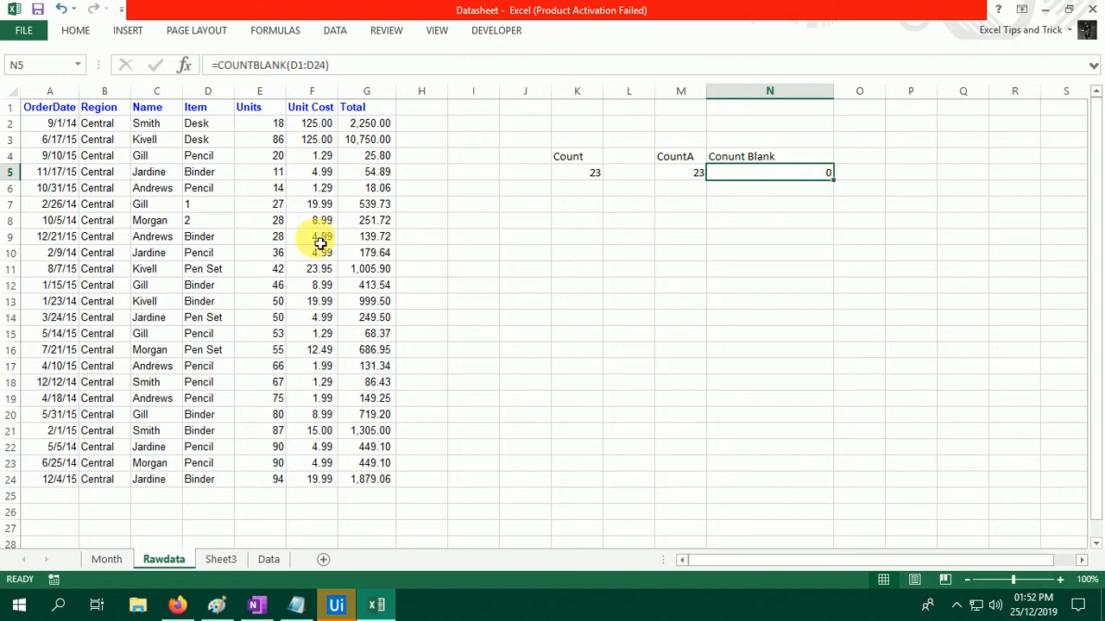
Clear the Item cells D9, D20 and D22 to test the COUNTA and COUNTBLANK formulas.
click(200, 238)
key(Delete)
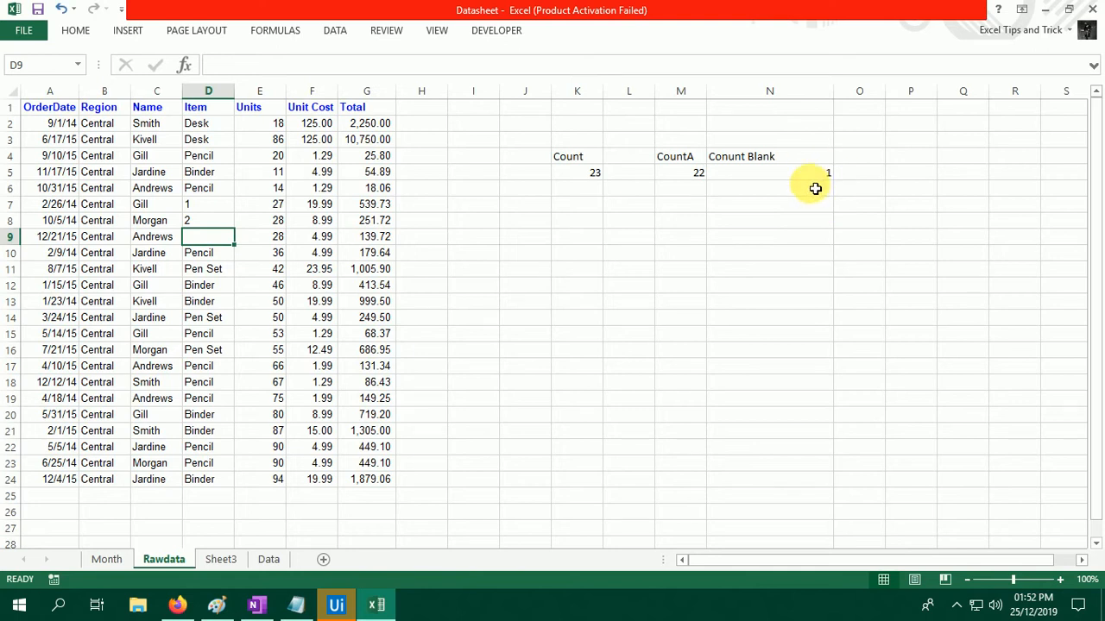
click(206, 419)
key(Delete)
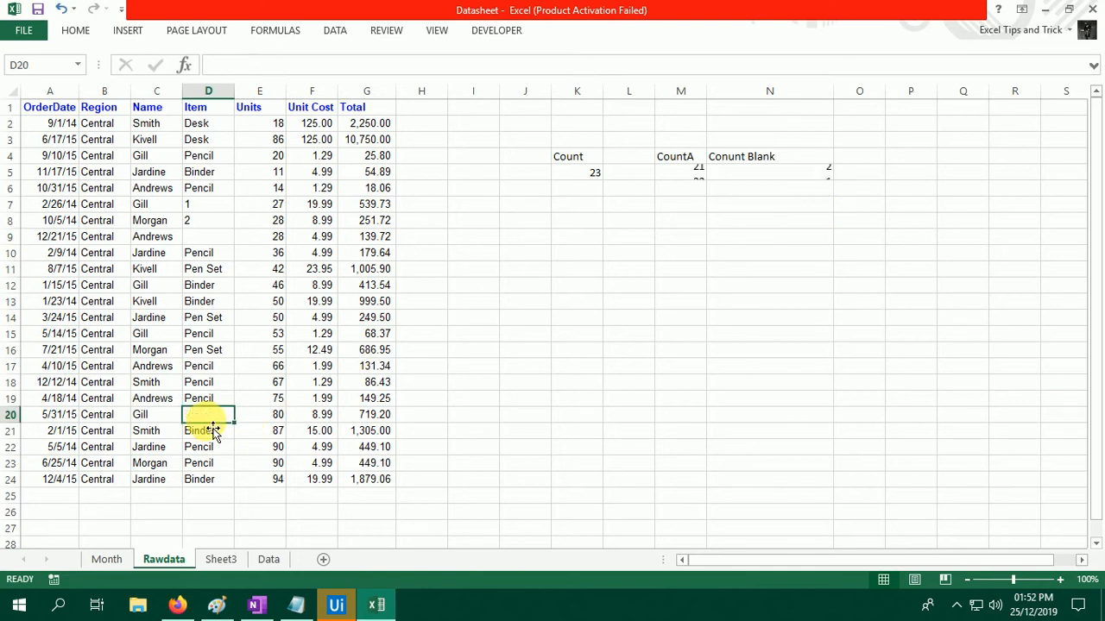
click(216, 450)
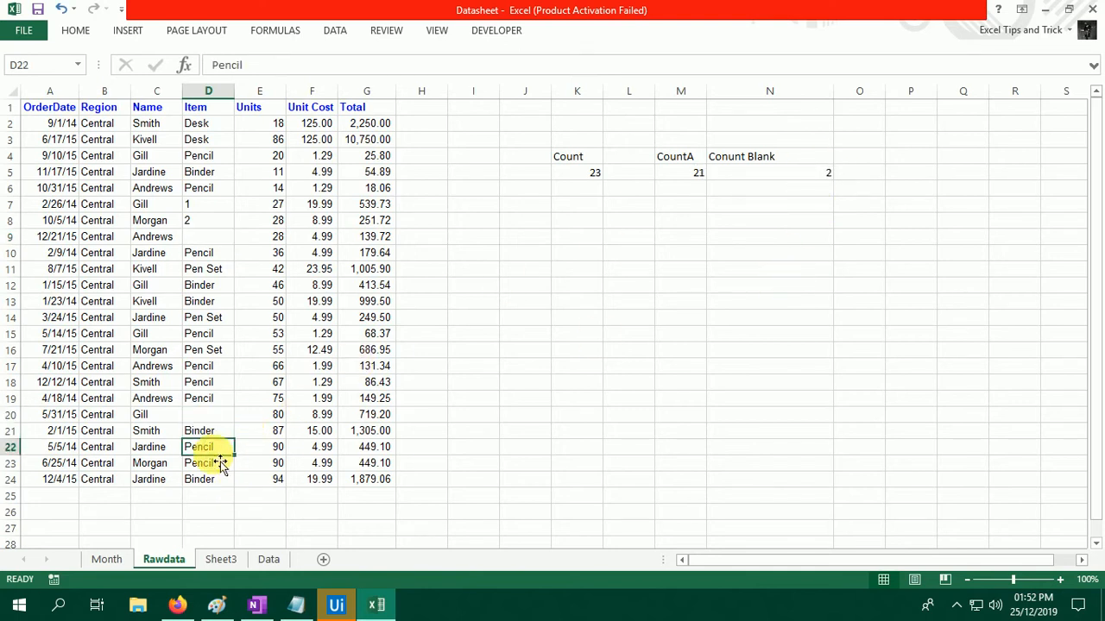
text(63)
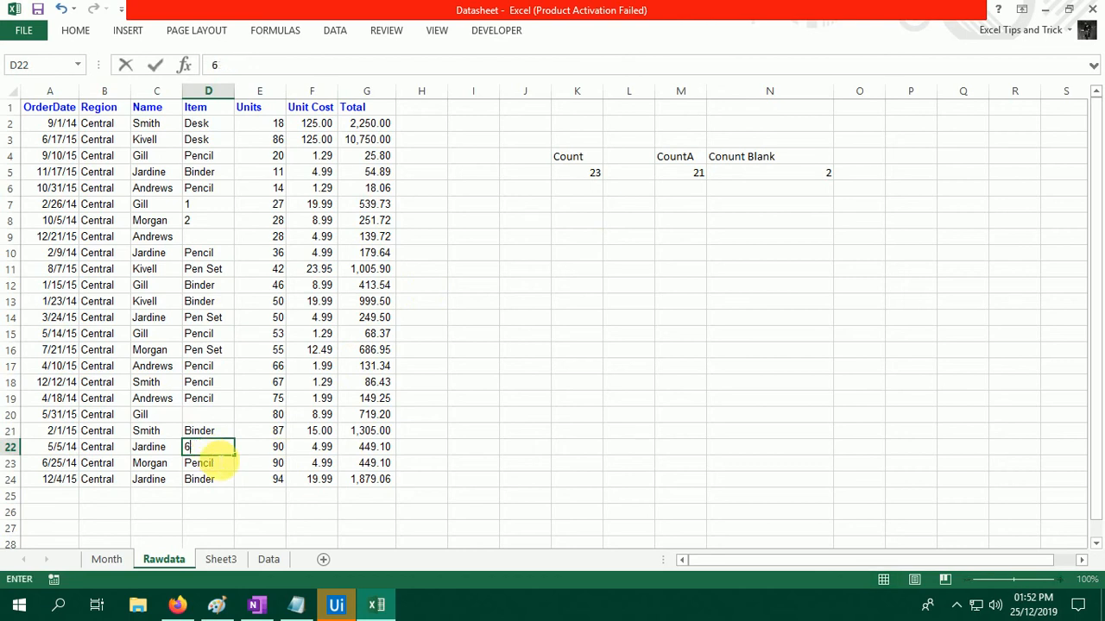
key(Return)
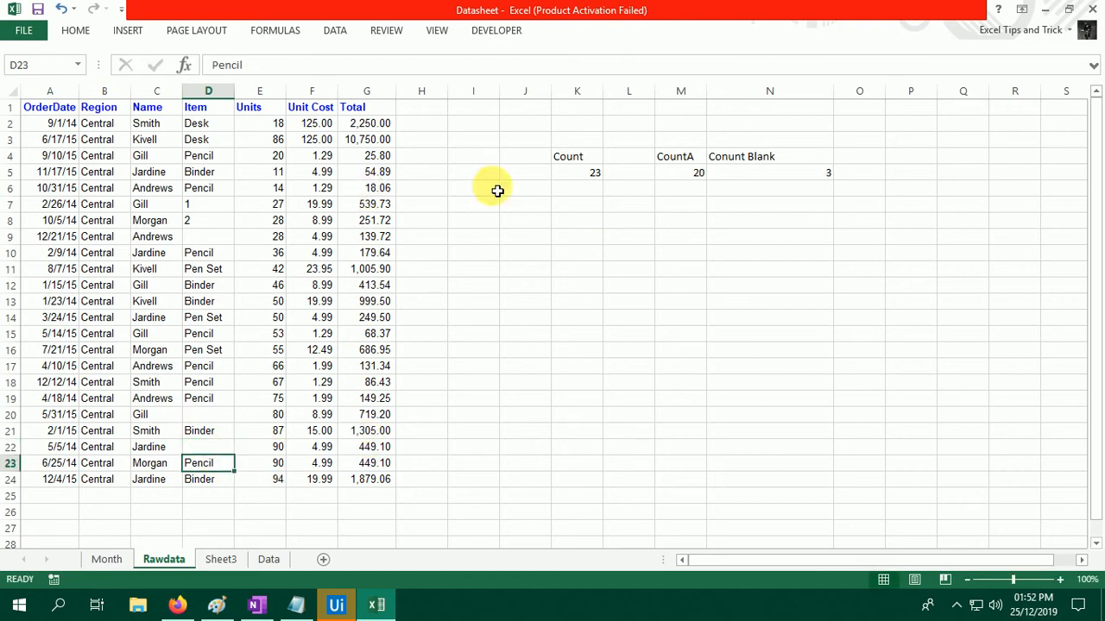
Select the count results in K4:N5 and the Item values in D2:D24 to compare them.
drag(570, 158, 789, 176)
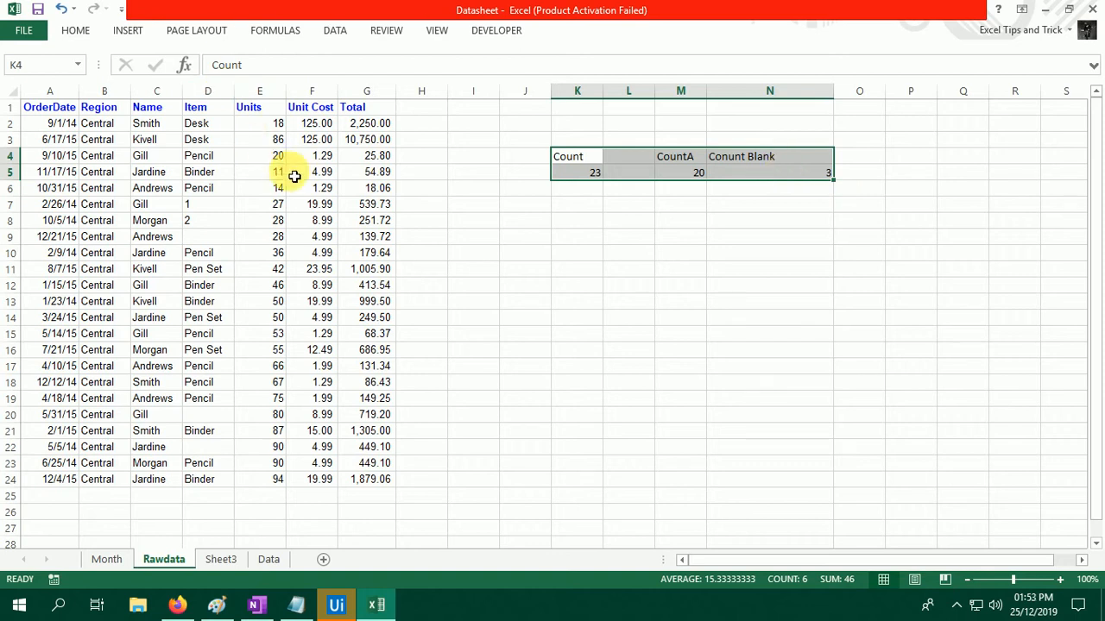
click(226, 133)
drag(226, 133, 223, 482)
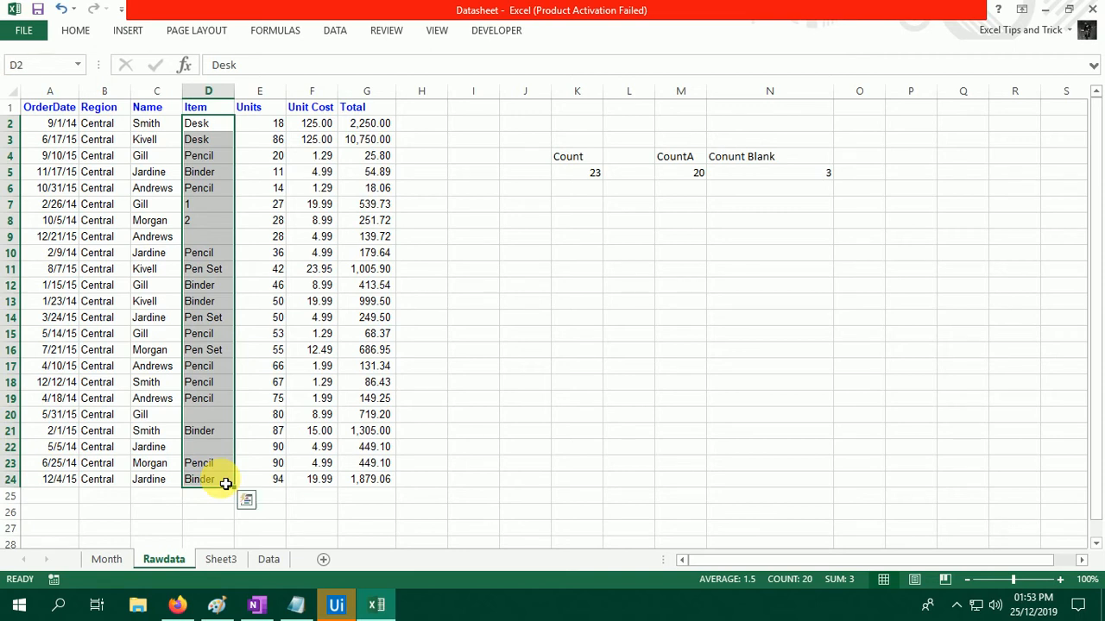
Enter the label Counttext in cell K7 and widen column K to fit it.
click(601, 210)
text(Co)
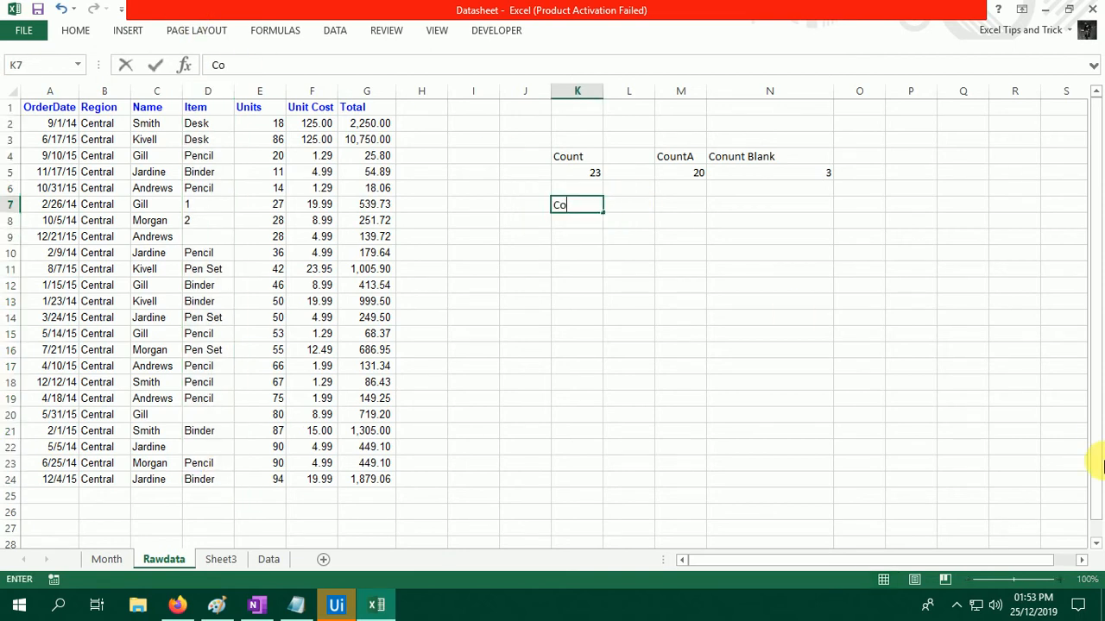
text(unttext)
key(Return)
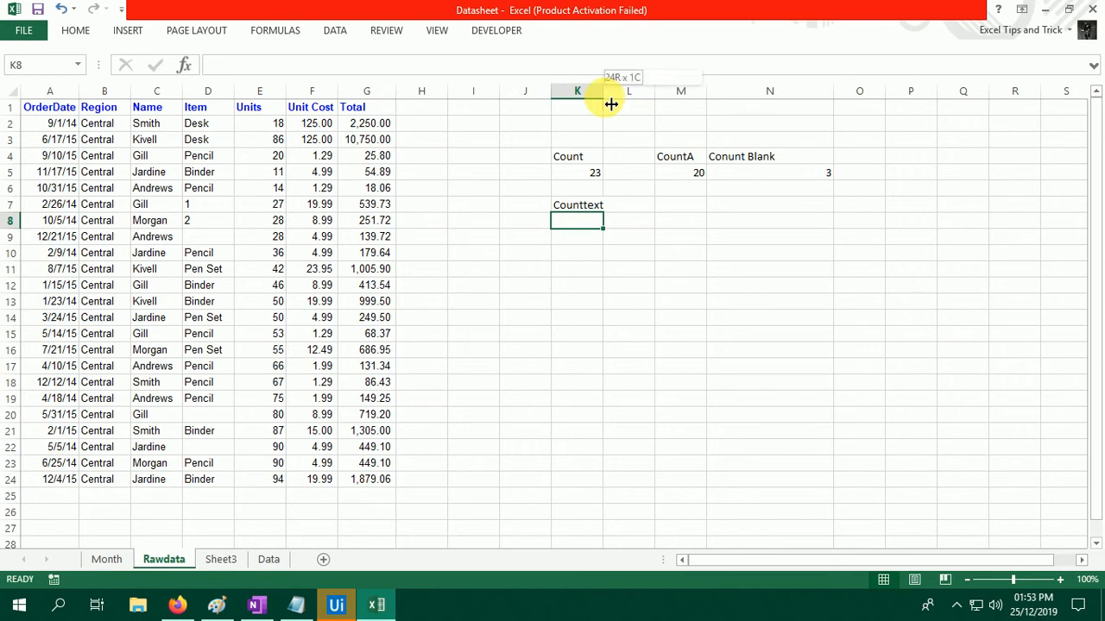
drag(610, 104, 623, 105)
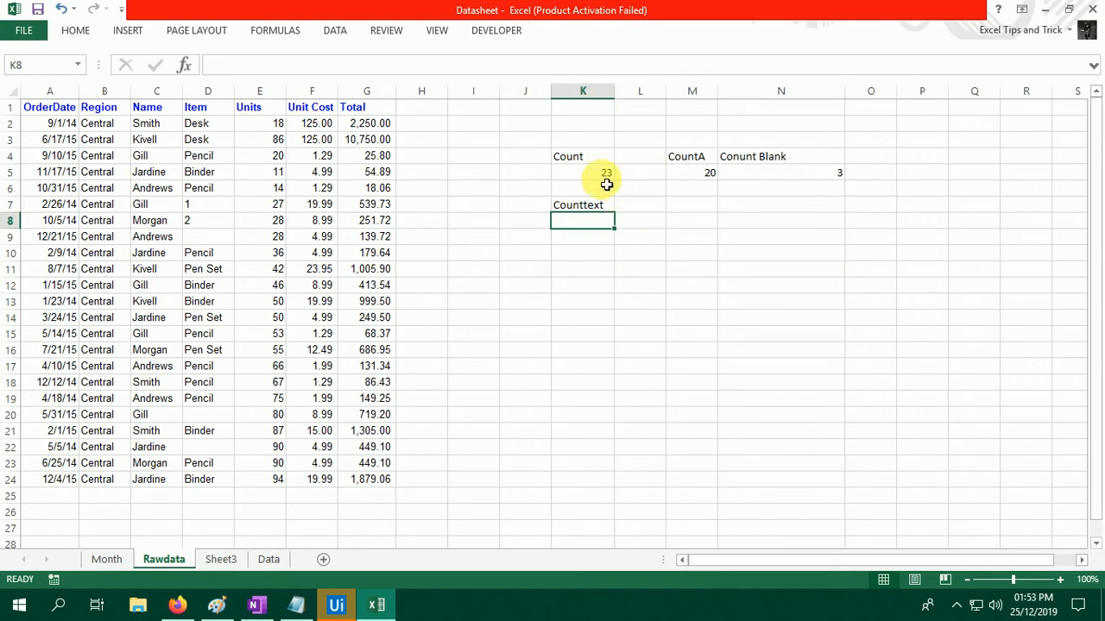
Inspect the range covered by the COUNTA formula in M5 and clear the example cells J3:P14.
click(714, 176)
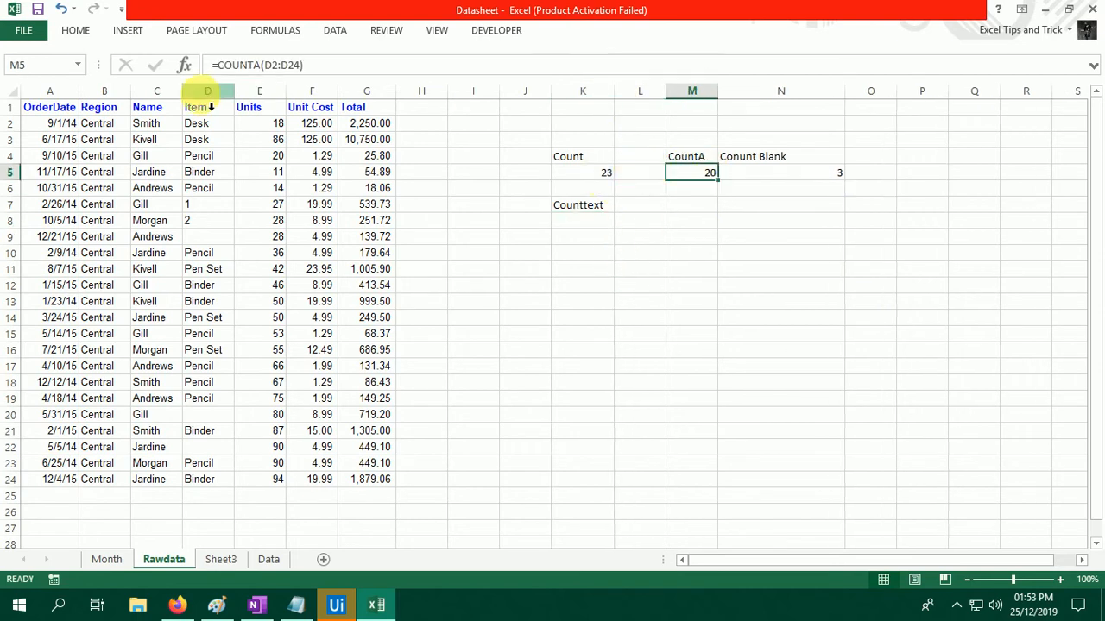
key(F2)
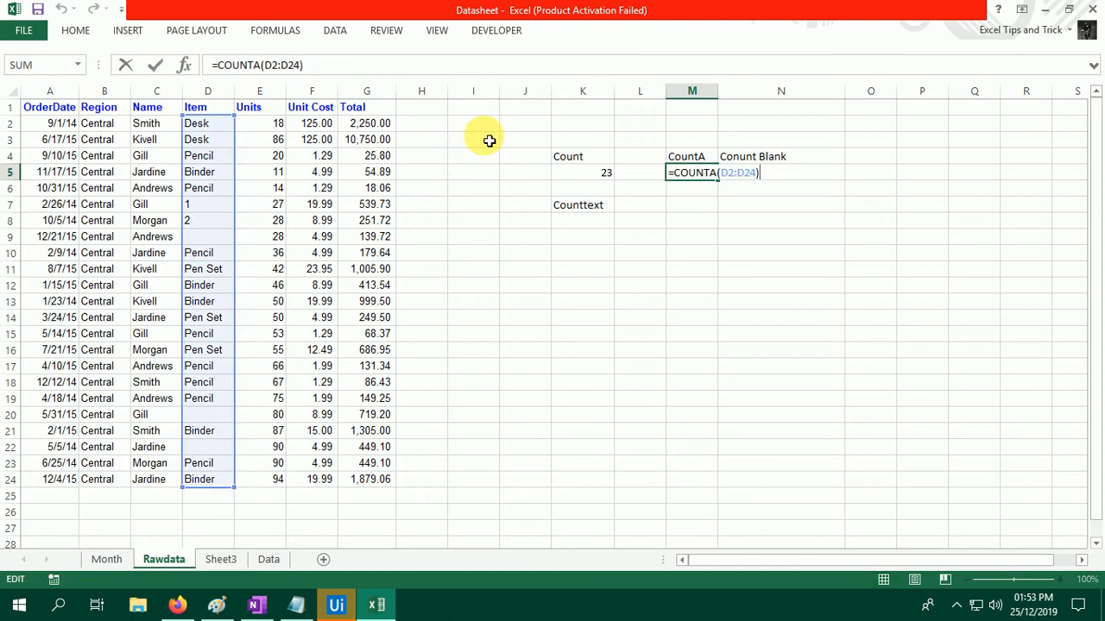
key(Escape)
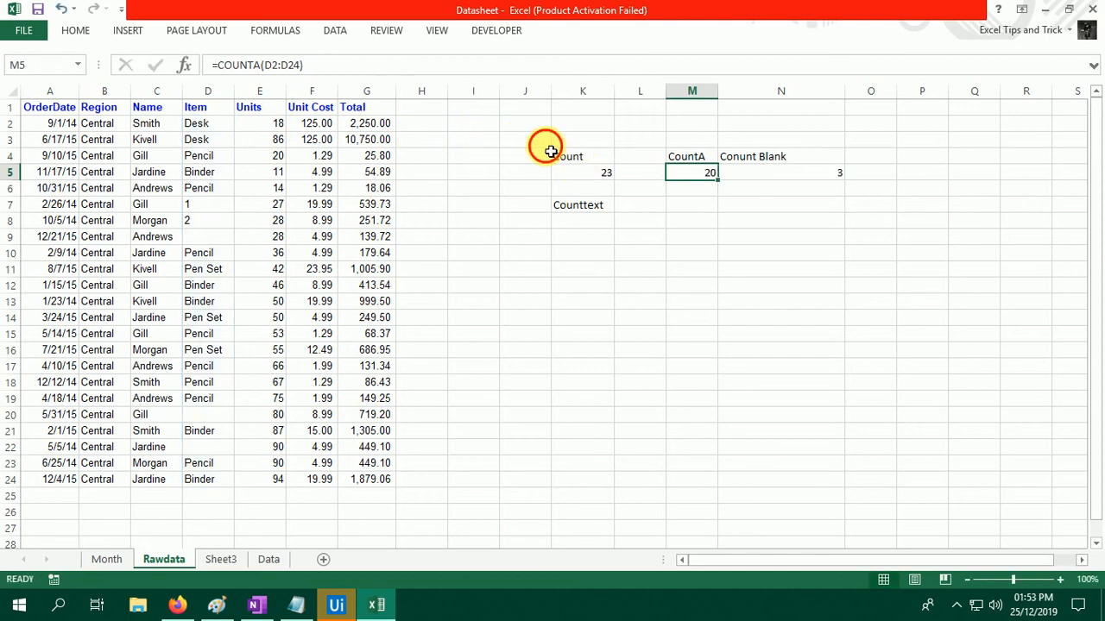
drag(547, 148, 905, 316)
key(Delete)
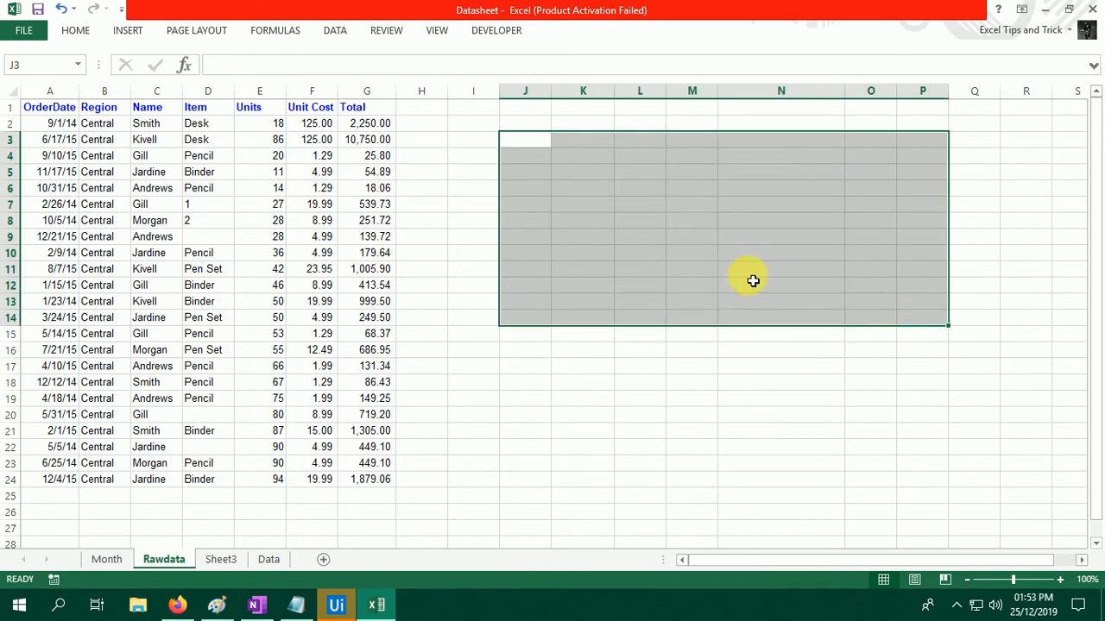
Enter the label Count in cell K7.
click(596, 202)
text(Coun)
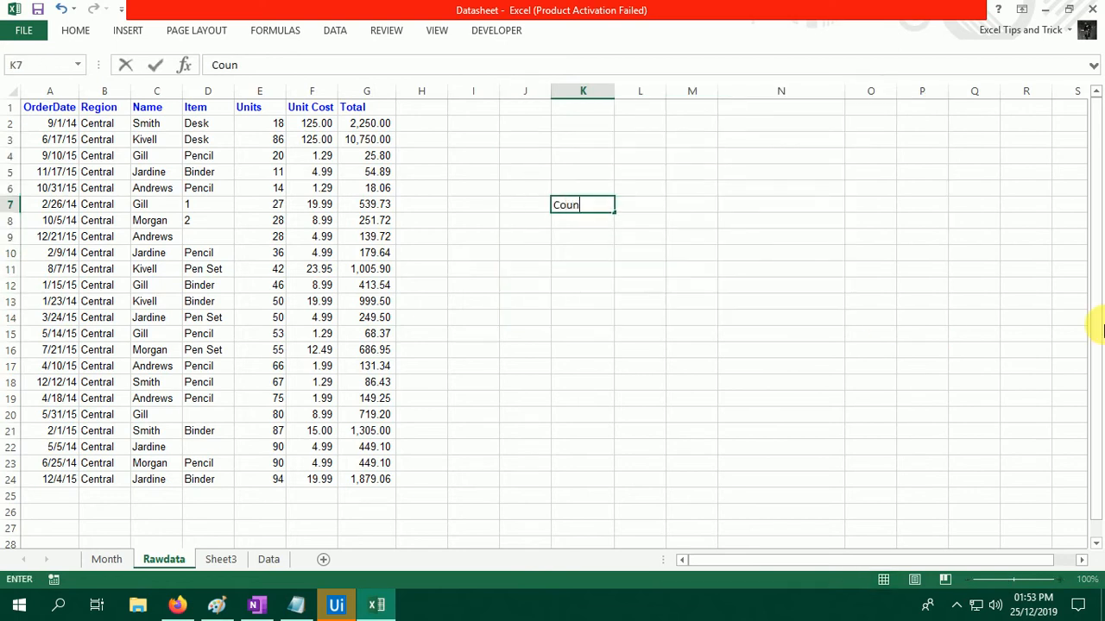
key(Right)
key(Left)
key(Left)
key(Left)
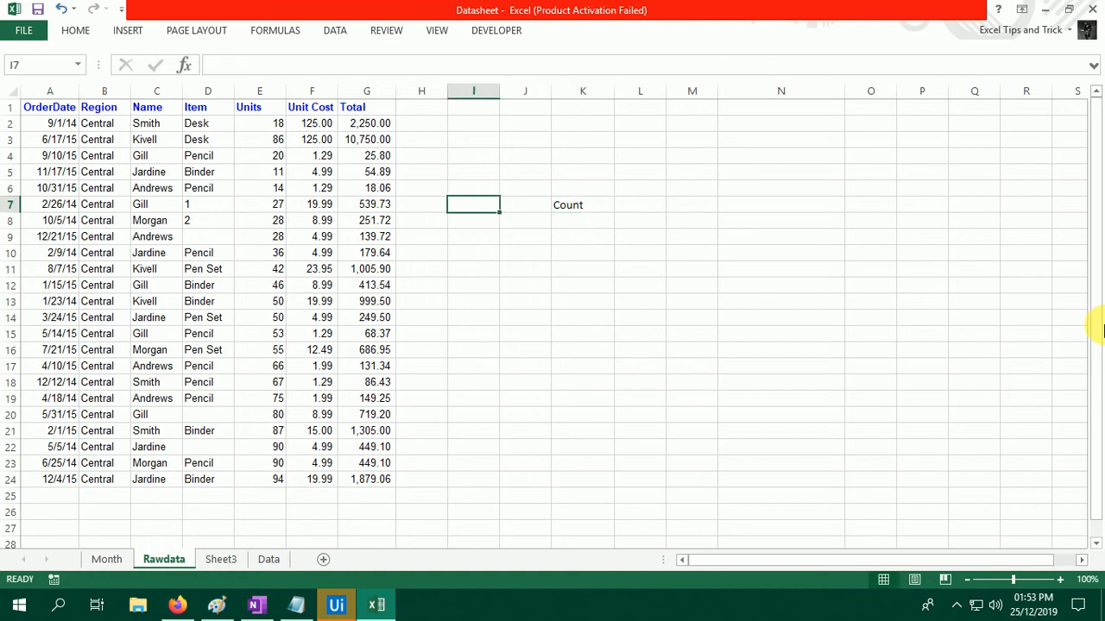
Enter the formula =COUNT(G2:G24) in cell K8 to count the numeric Total values.
key(Right)
key(Right)
key(Down)
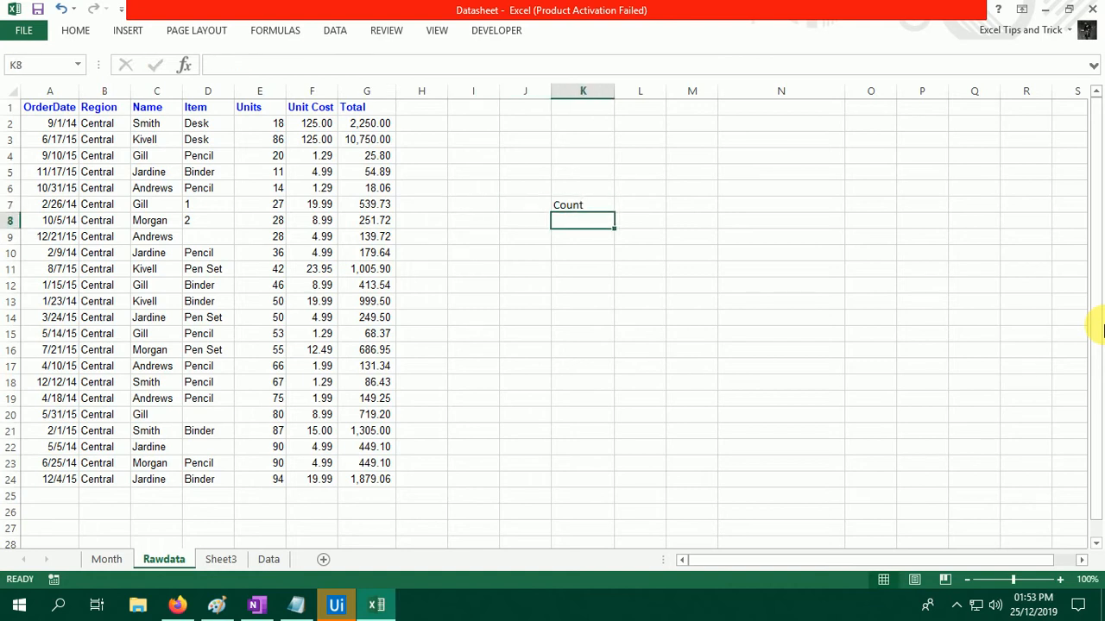
text(=cou)
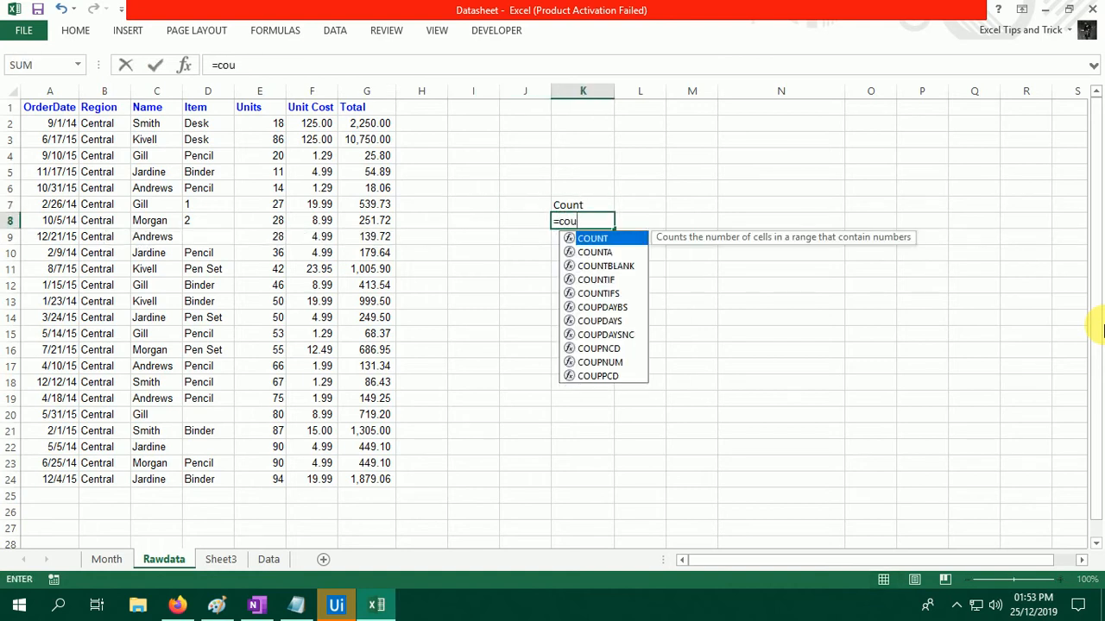
key(Tab)
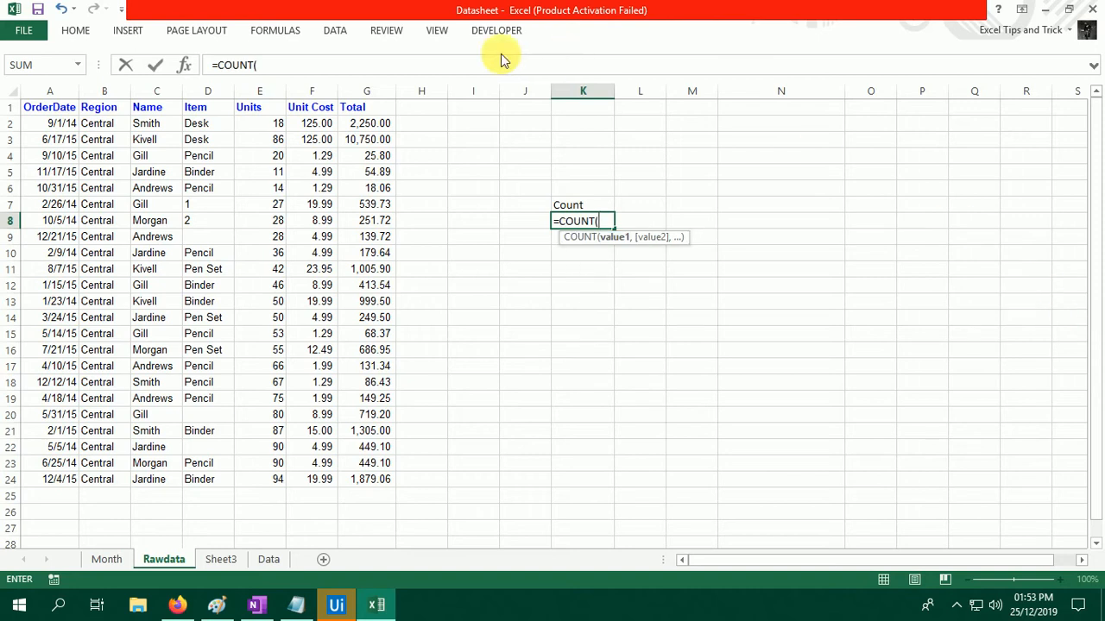
click(368, 124)
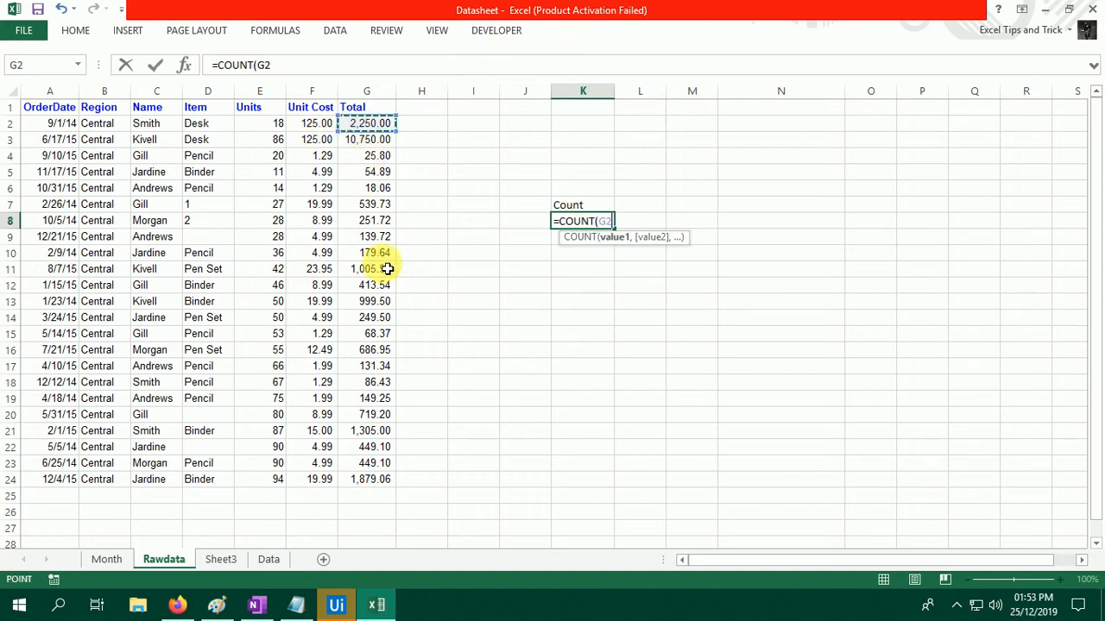
shift+click(371, 479)
key(Return)
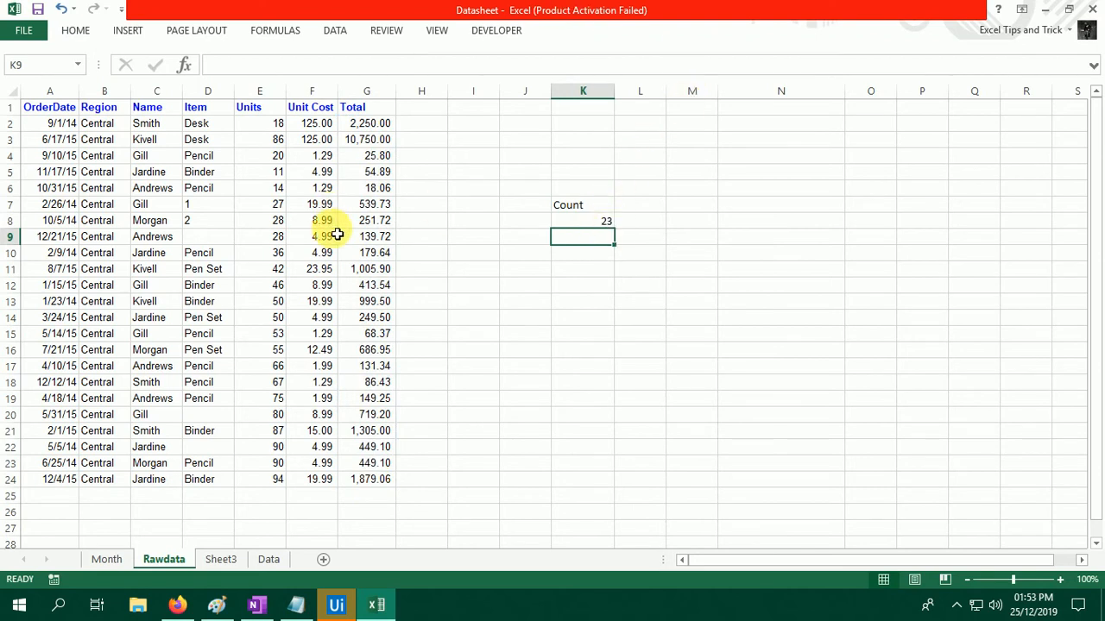
Replace the Total values in G9 and G4 with A and the one in G13 with B to test the COUNT formula.
click(369, 238)
text(A)
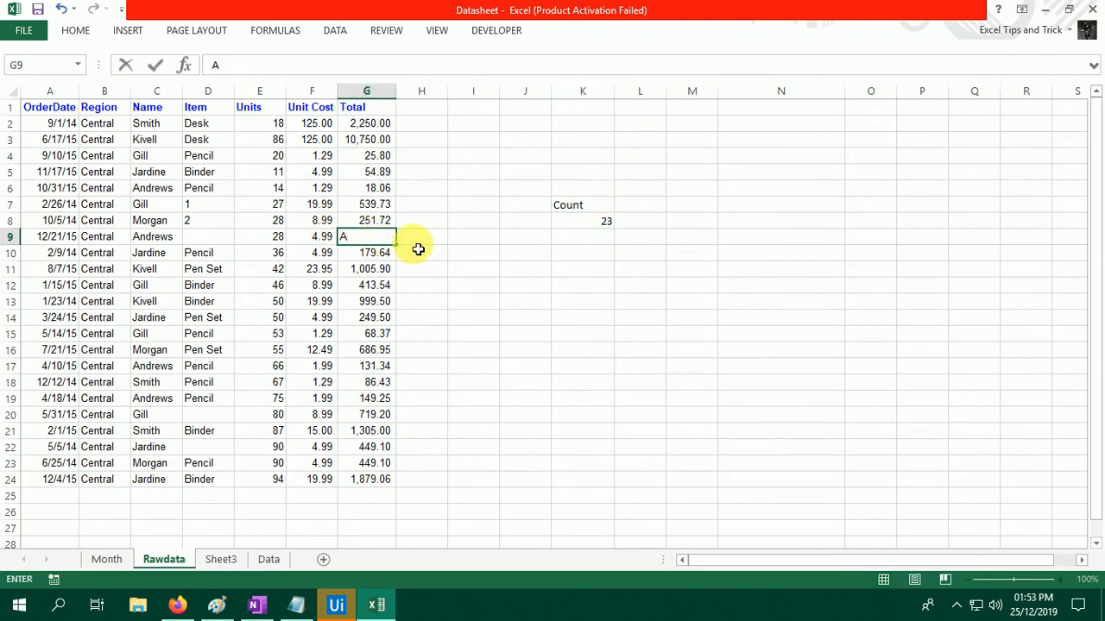
key(Return)
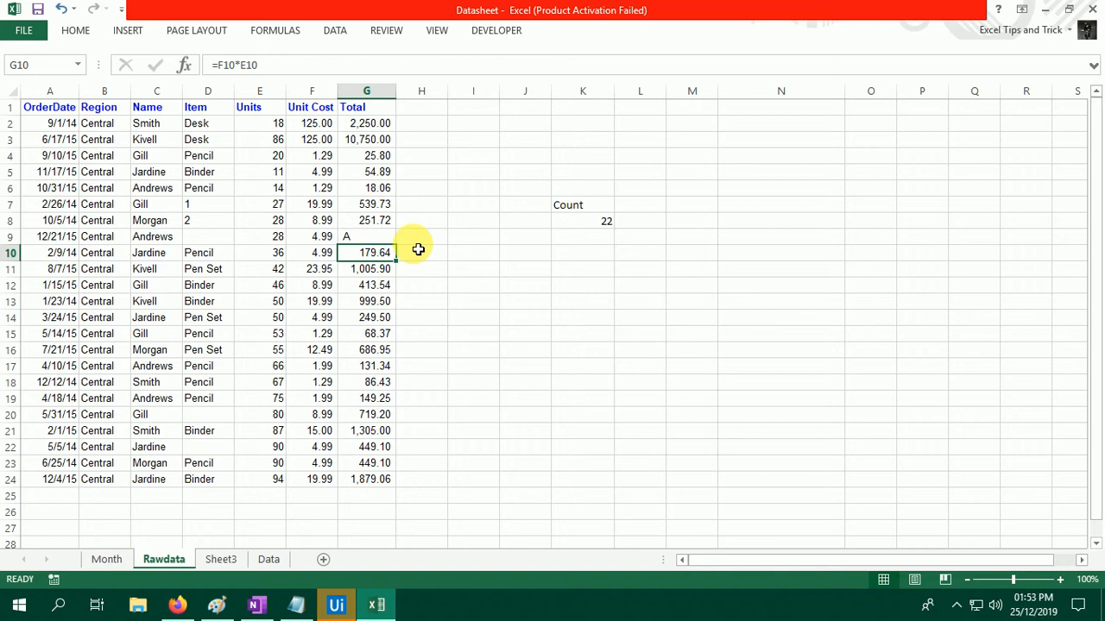
key(Down)
key(Down)
key(Down)
text(B)
key(Return)
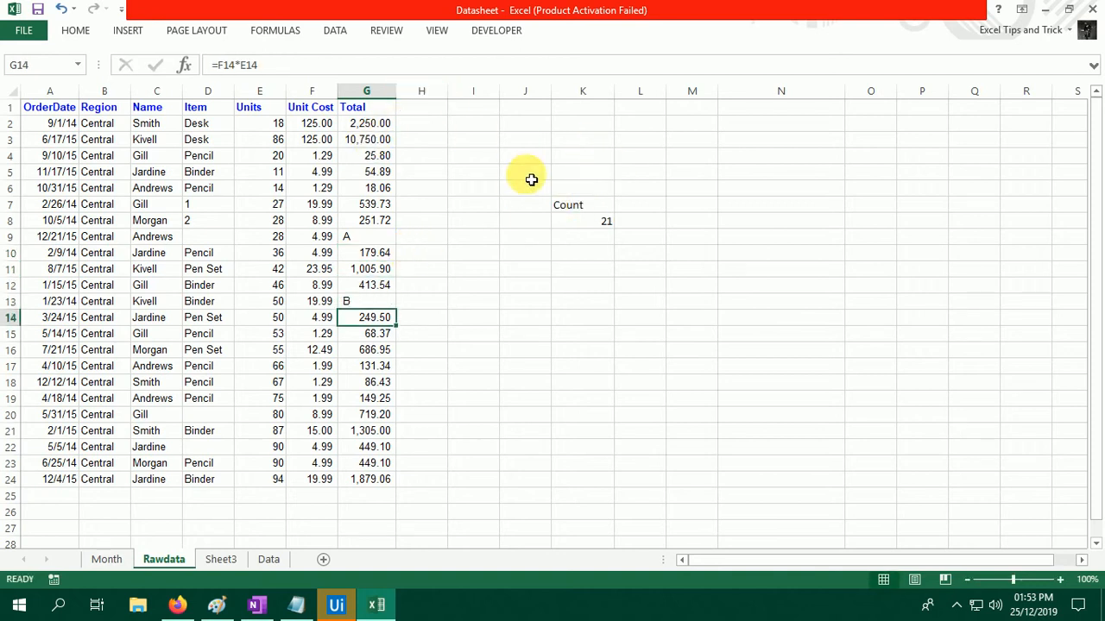
click(374, 157)
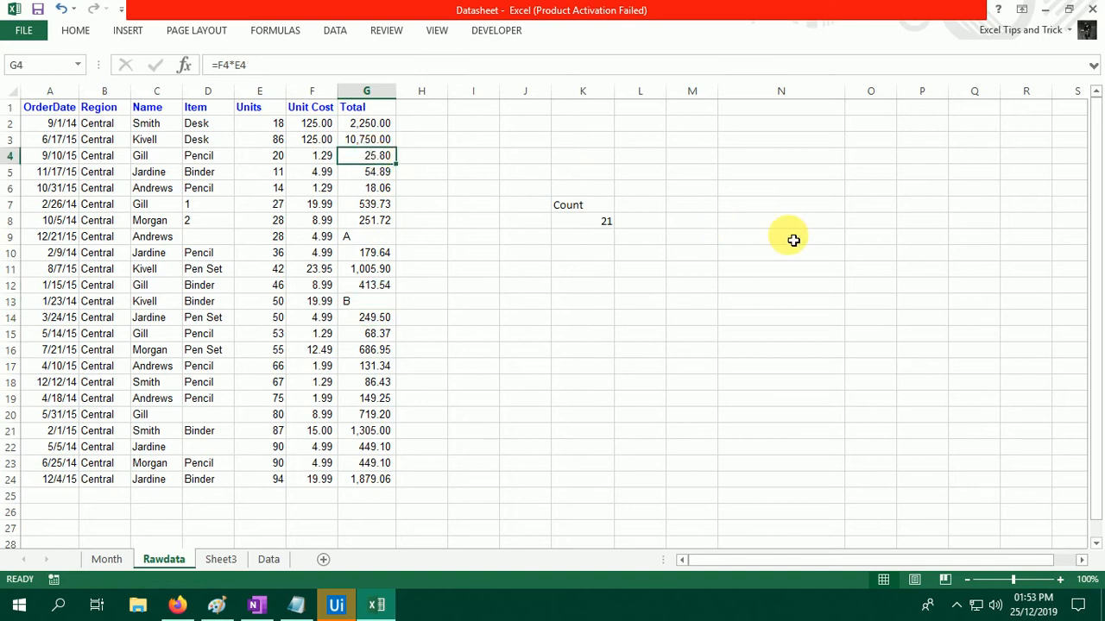
text(A)
key(Return)
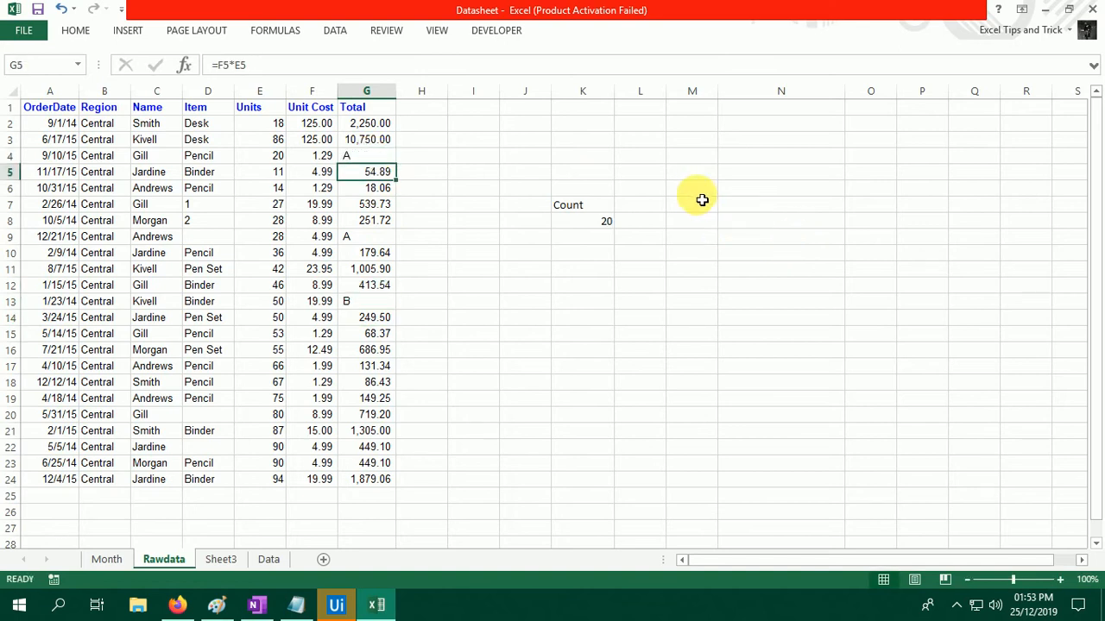
Enter the label CountA in cell L7.
click(662, 211)
text(C)
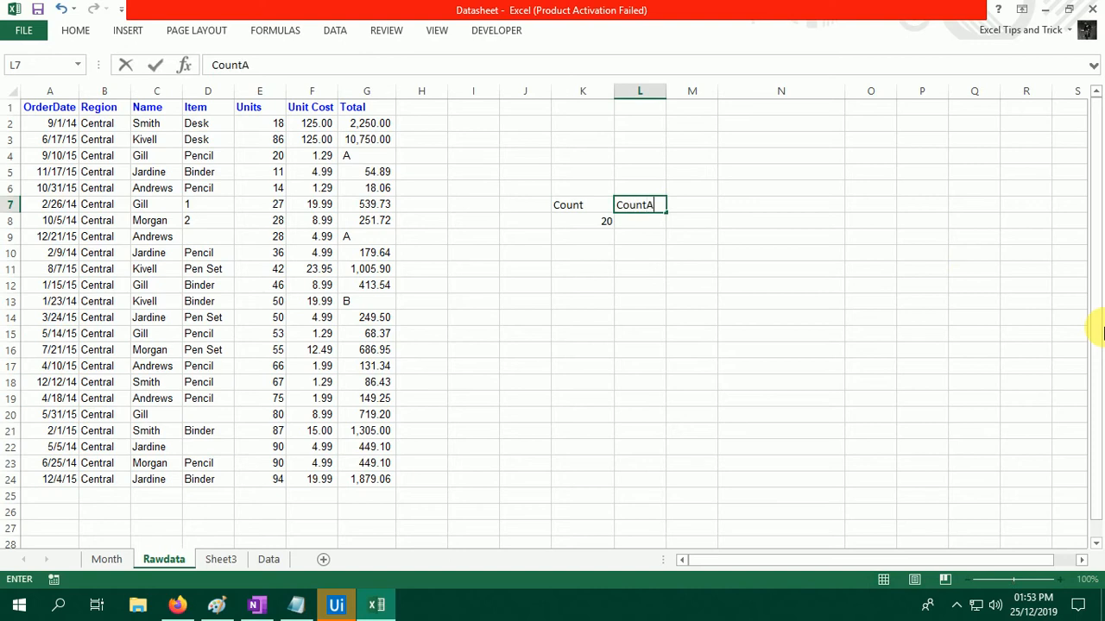
text(ountA)
key(Return)
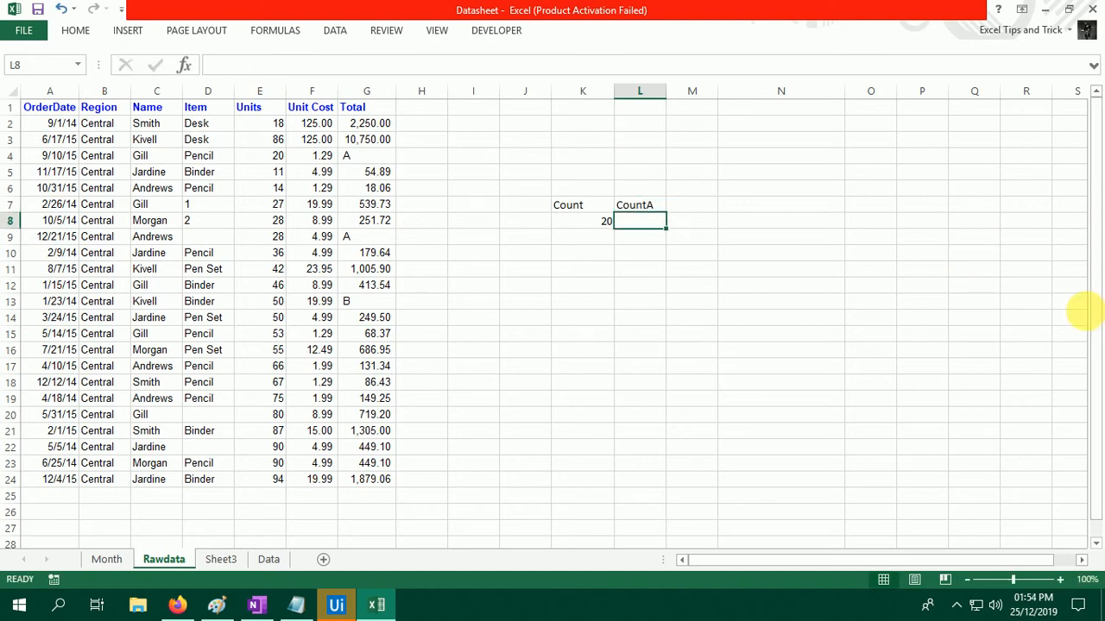
Enter the formula =COUNTA(G2:G24) in cell L8 to count all non-empty Total cells.
drag(370, 123, 380, 482)
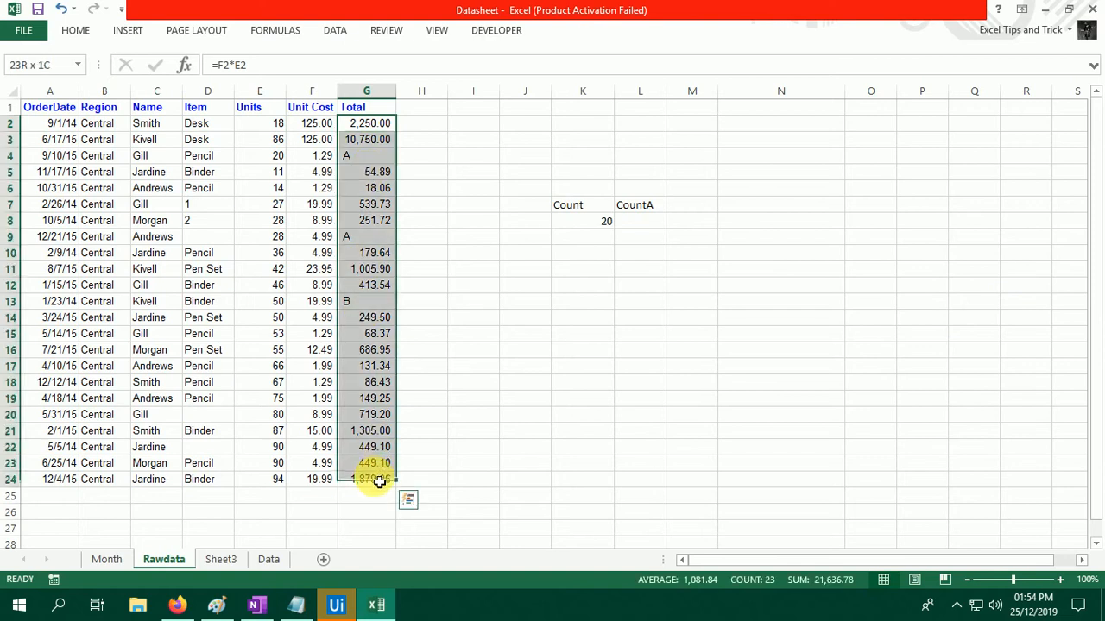
click(652, 229)
text(=)
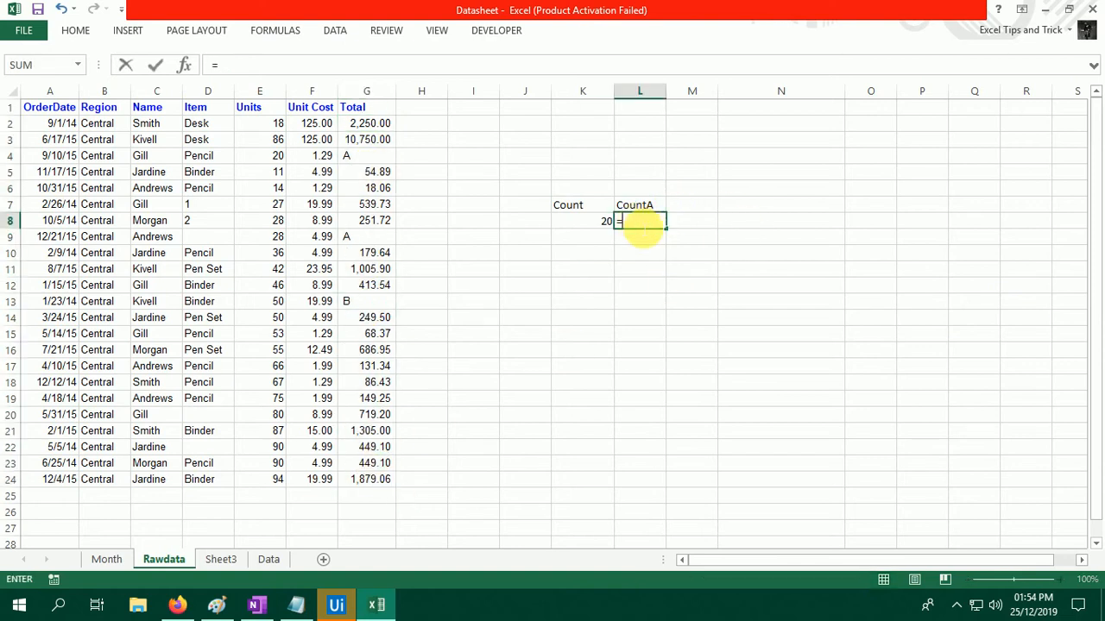
text(jcou)
text(cou)
key(Down)
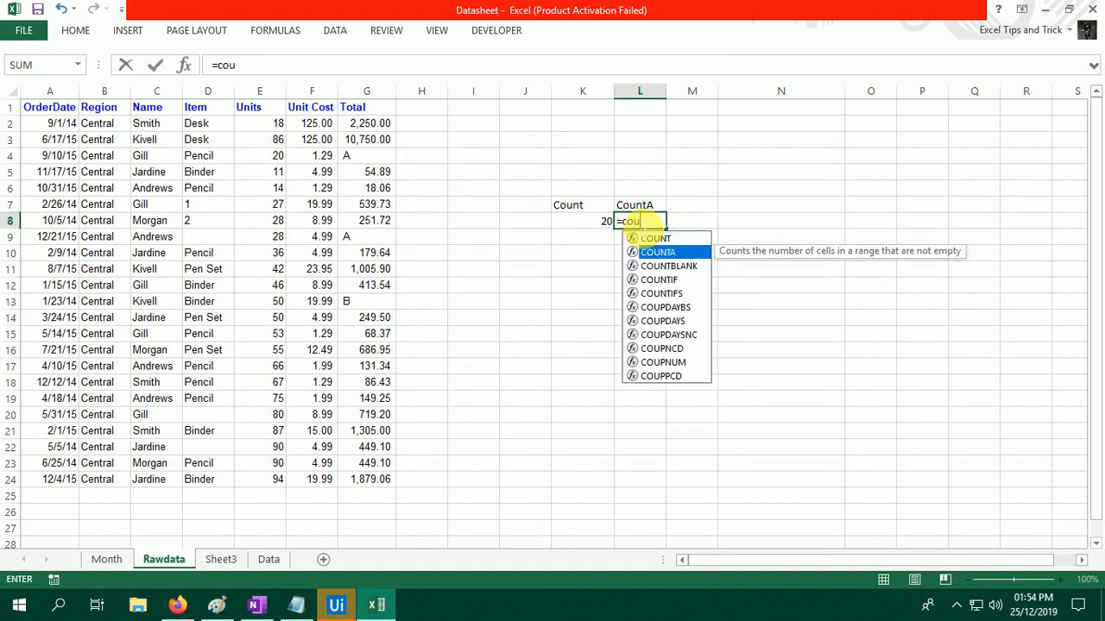
key(Tab)
click(385, 126)
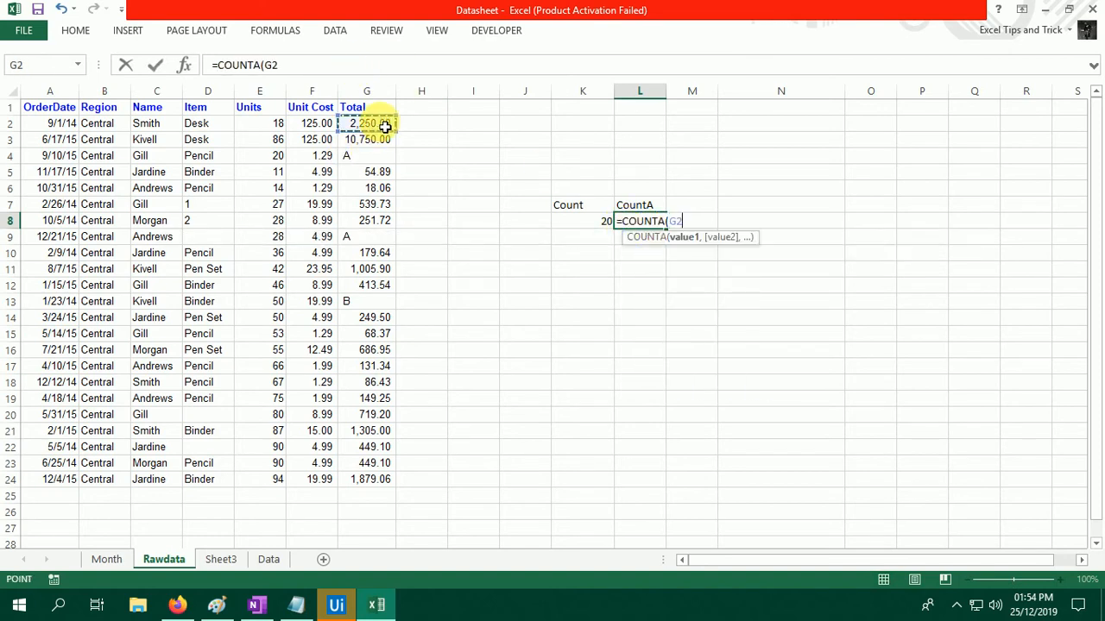
key(ctrl+shift+Down)
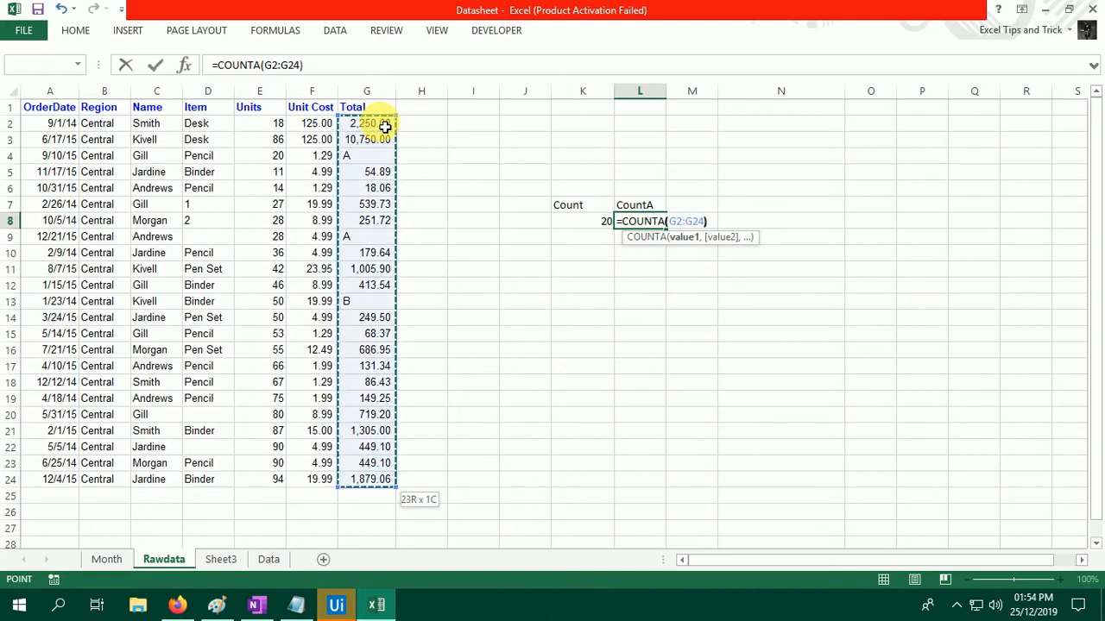
key(Return)
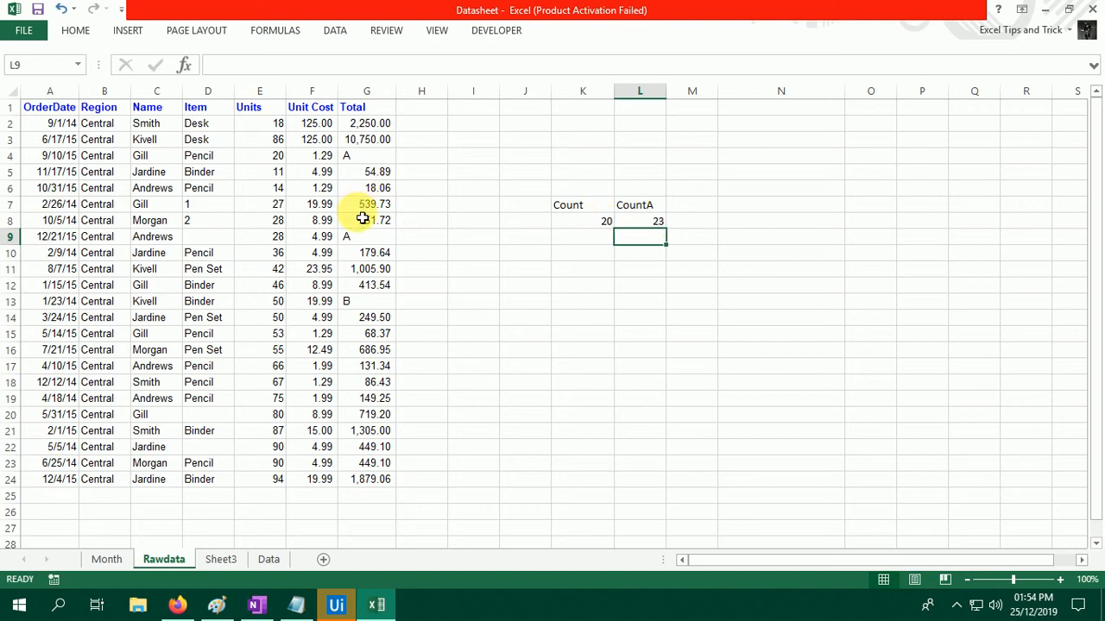
Replace the Total value in G6 with a and the one in G18 with 1 to test both counts.
click(376, 193)
text(a)
key(Return)
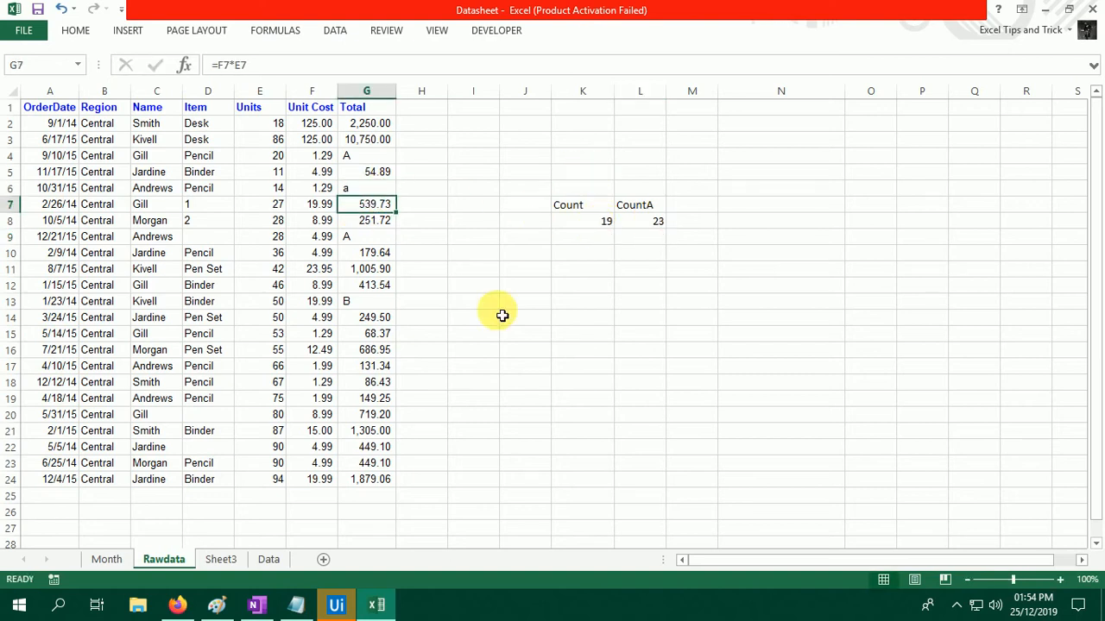
click(370, 384)
text(1)
key(Return)
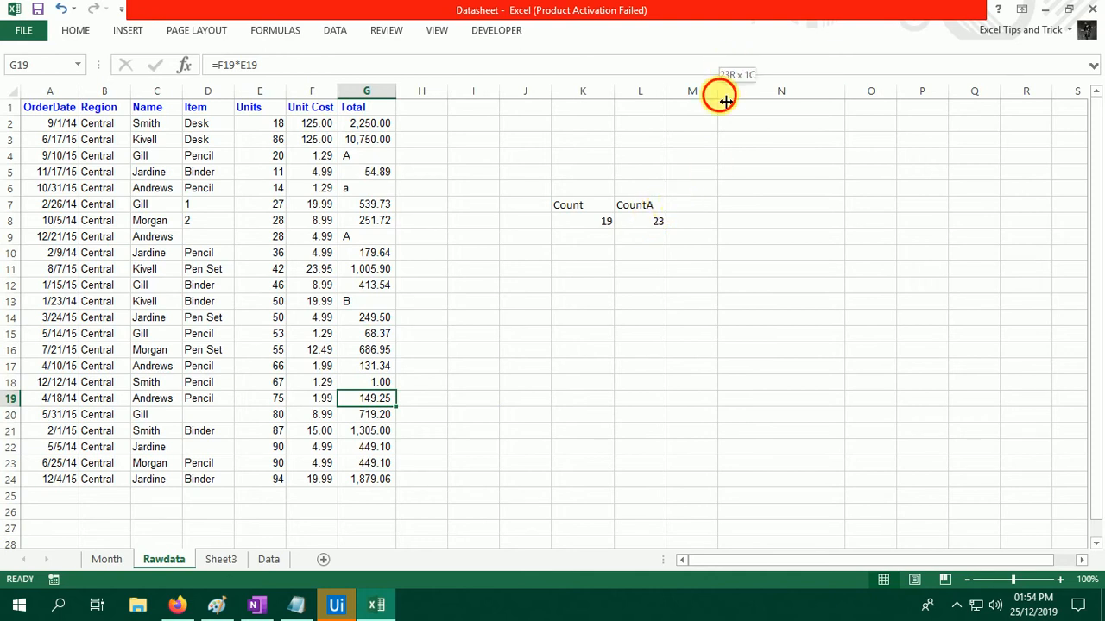
Widen column M and enter the label Count text in cell M7.
drag(717, 93, 817, 131)
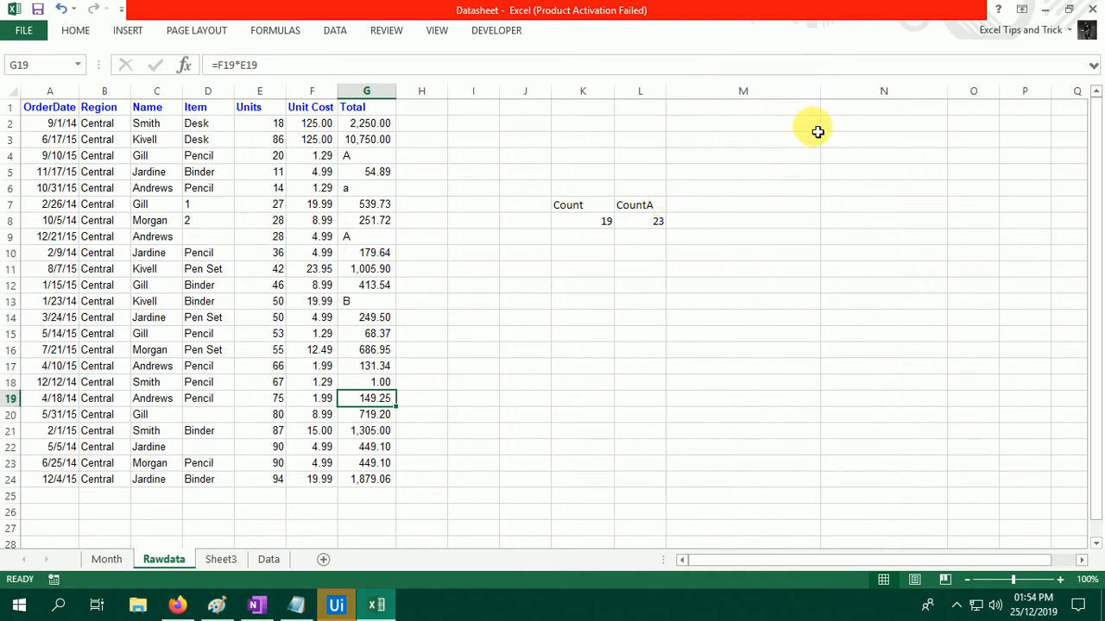
click(767, 208)
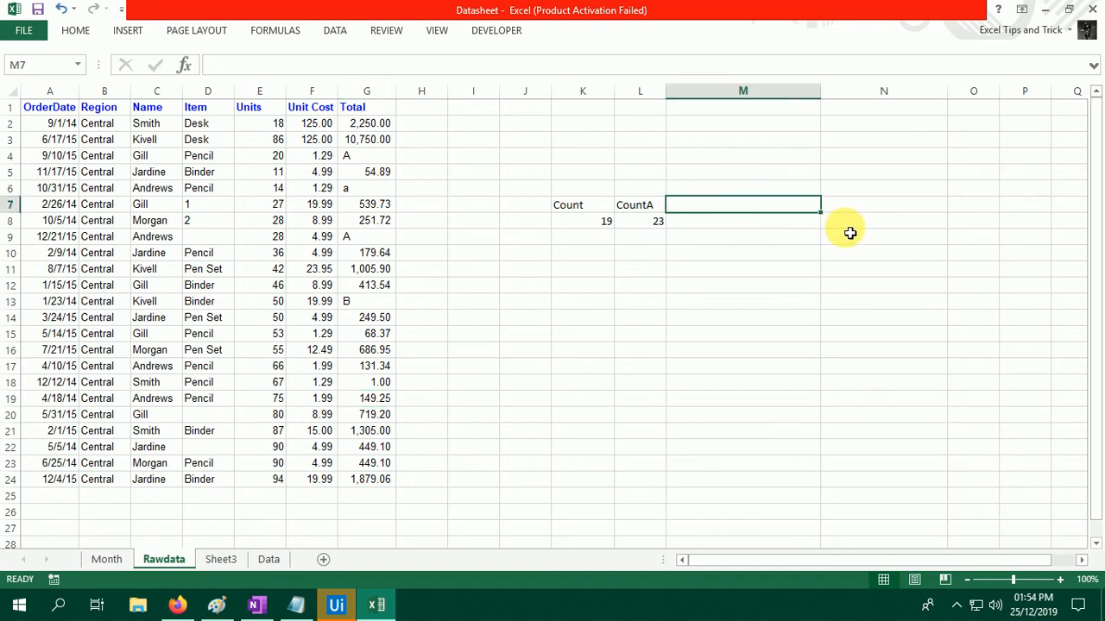
text(Count text)
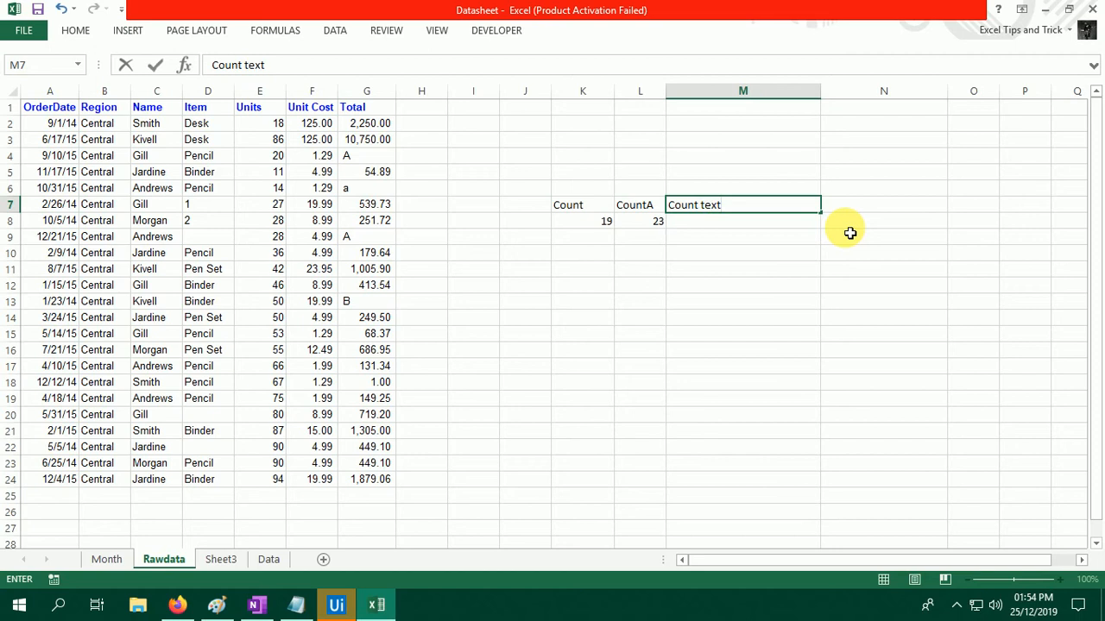
key(Return)
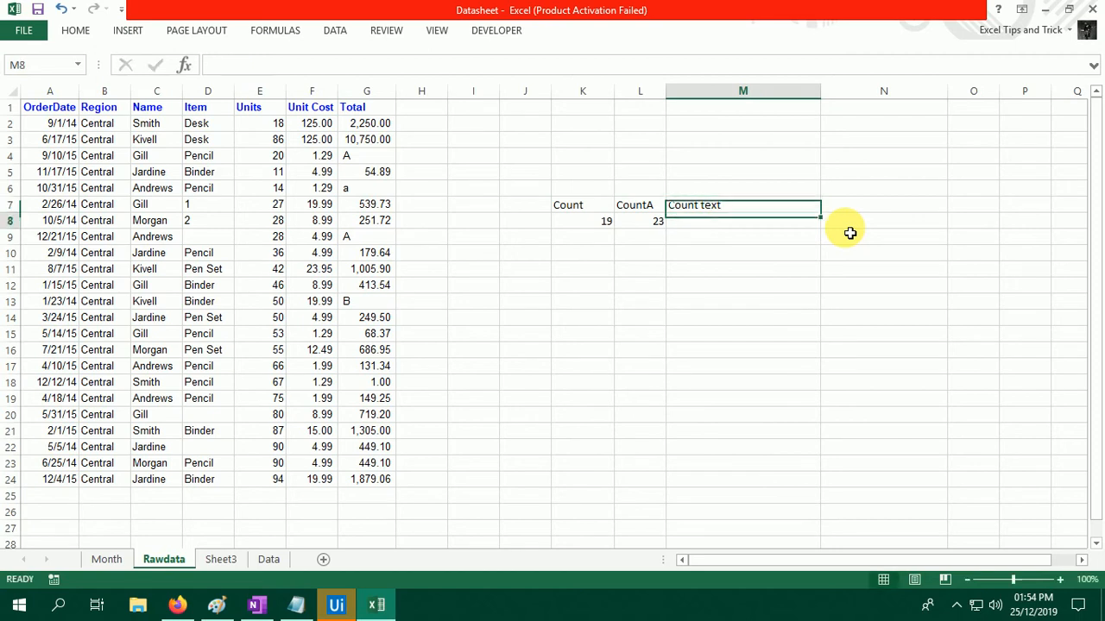
Enter the formula =L8-K8 in cell M8 to subtract the Count result from the CountA result.
text(=)
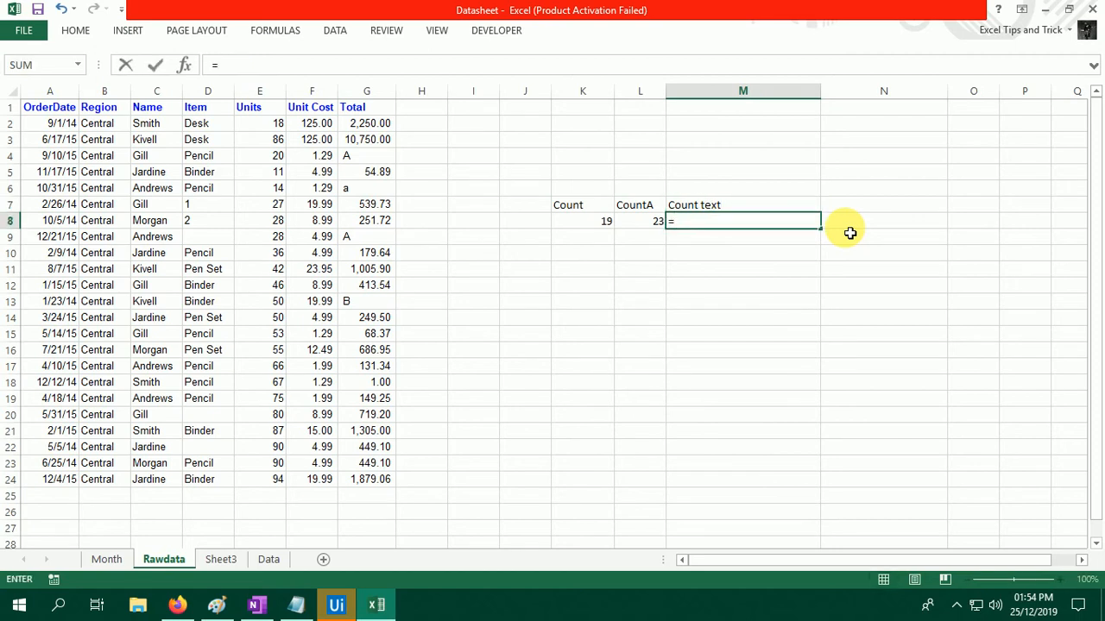
key(Left)
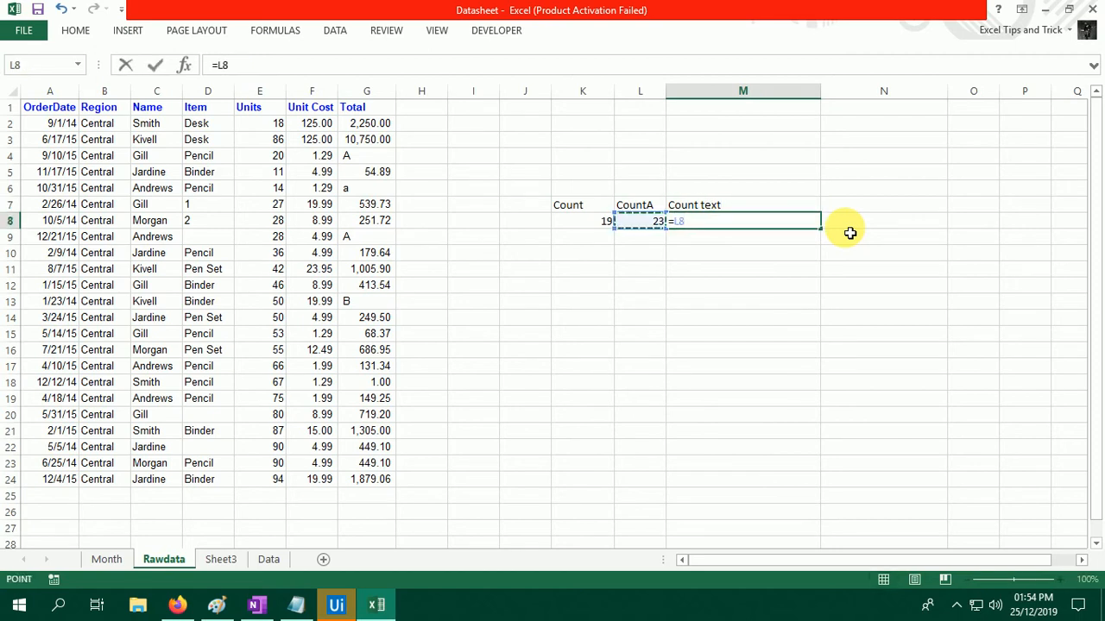
text(-)
key(Left)
key(Left)
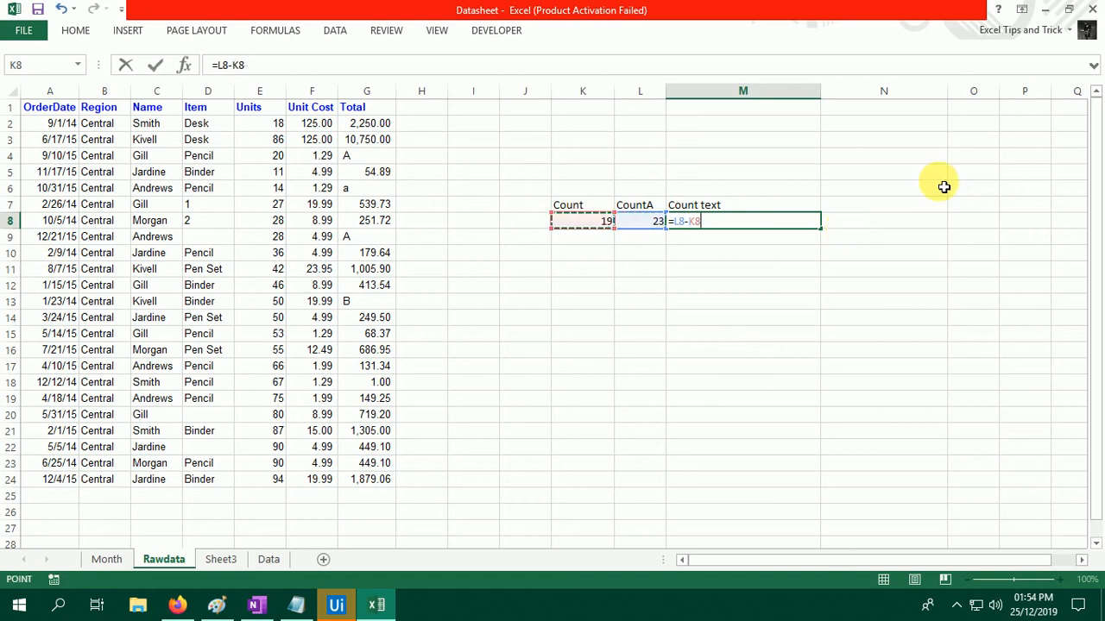
key(Return)
key(Up)
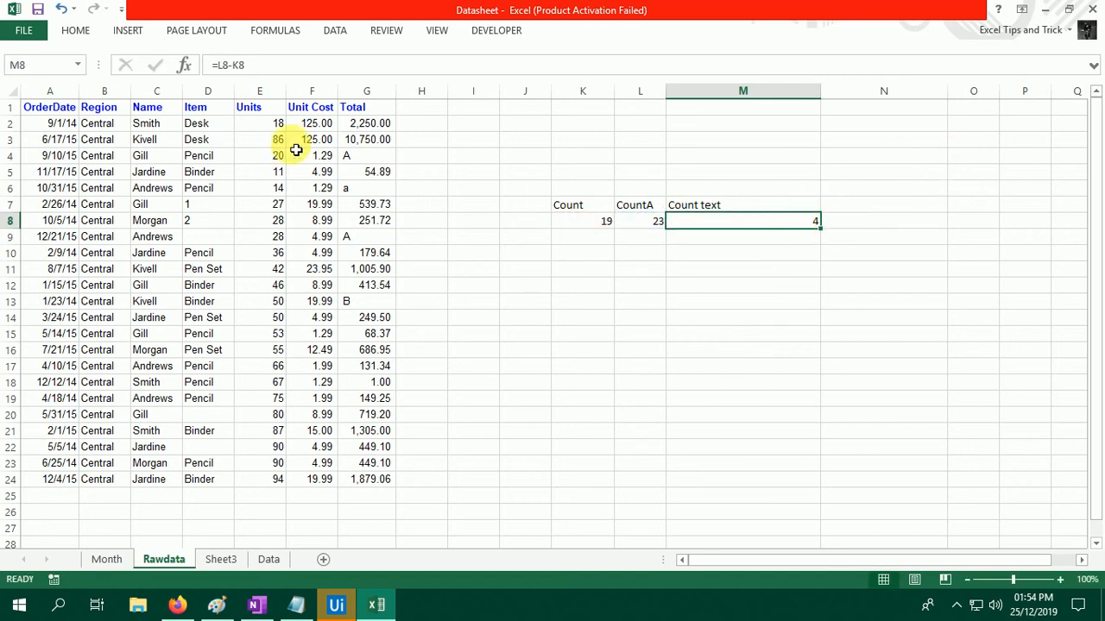
Check the text entries in the Total column at G4, G6, G9 and G13.
click(364, 159)
click(364, 188)
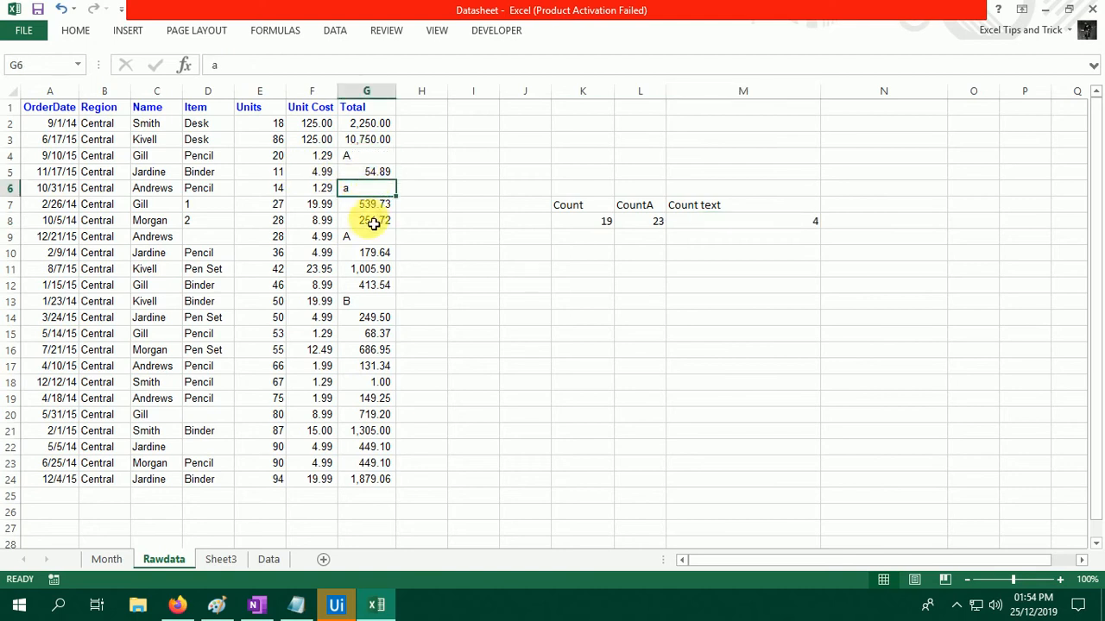
click(366, 236)
click(367, 301)
Overwrite the formula in cell M8, starting the new one with =COUNTA(G2:G24).
click(758, 226)
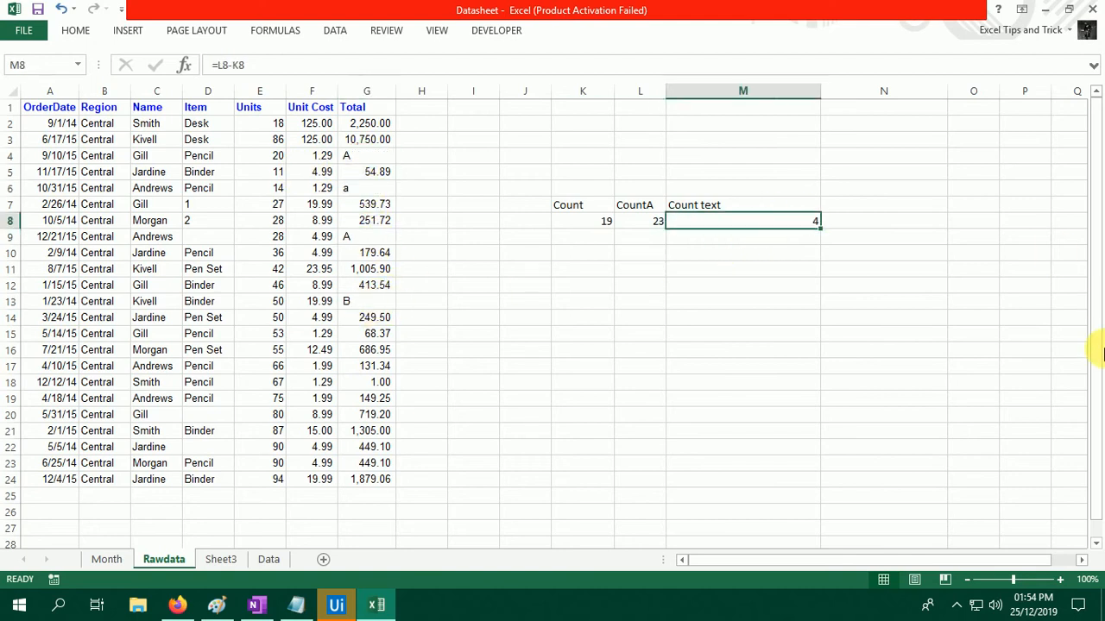
text(=cou)
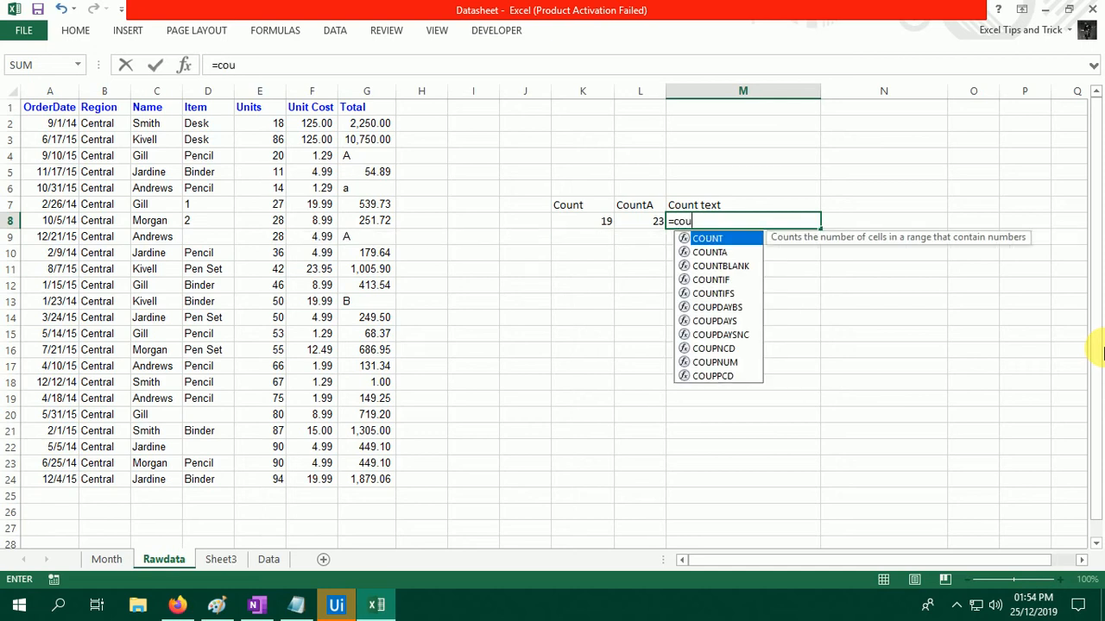
text(nt)
key(Down)
key(Tab)
key(Left)
key(Left)
key(Left)
key(Left)
key(Left)
key(Left)
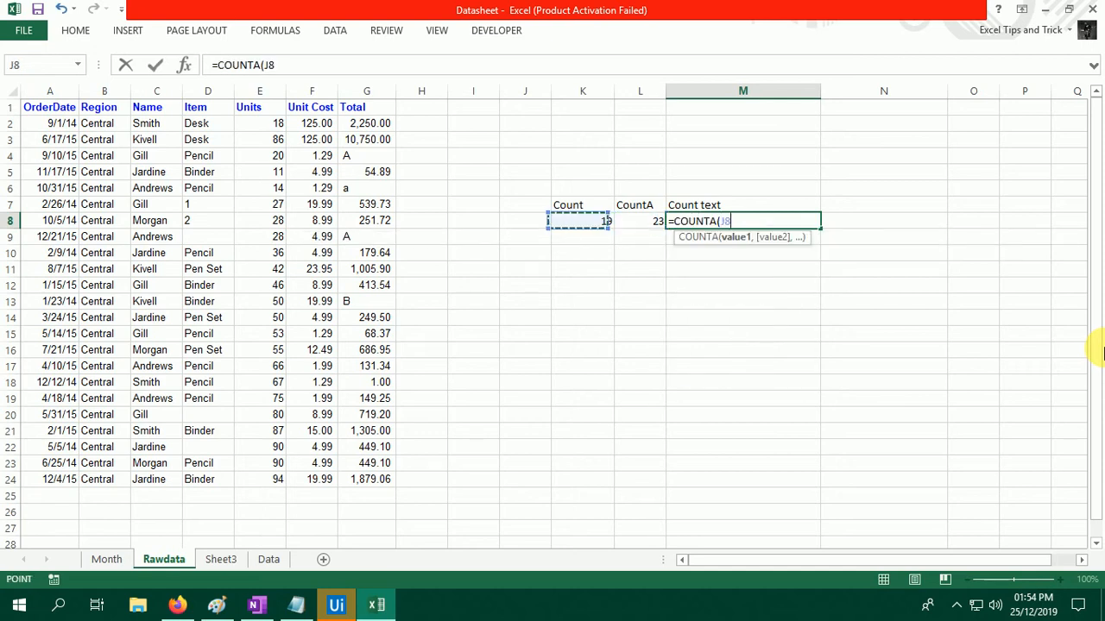
key(Up)
key(Up)
key(Up)
key(Up)
key(Up)
key(Up)
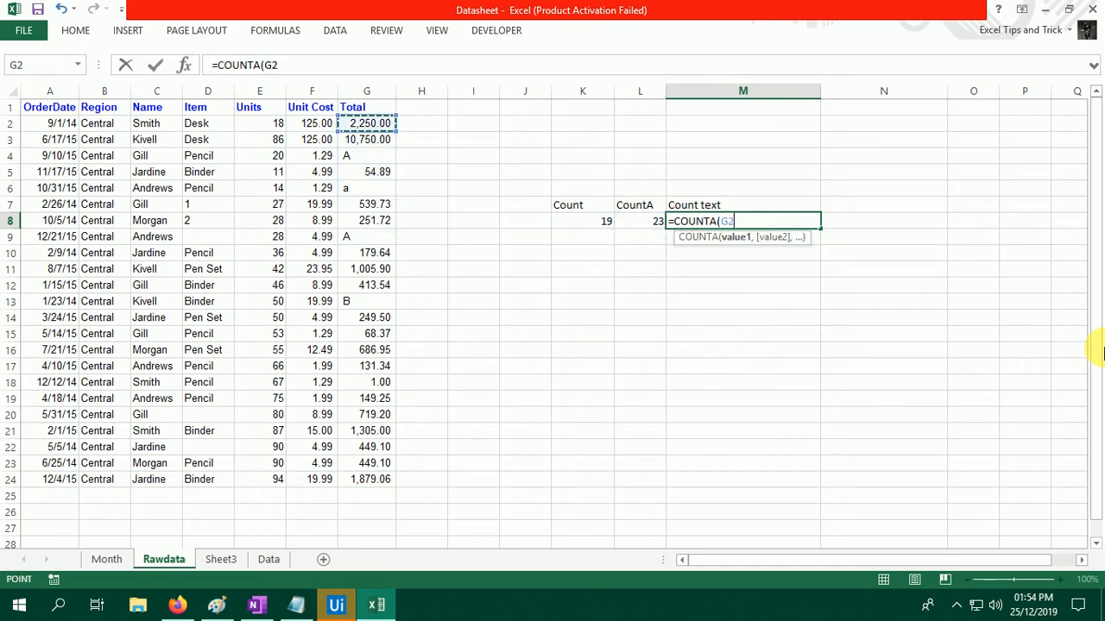
key(ctrl+shift+Down)
text())
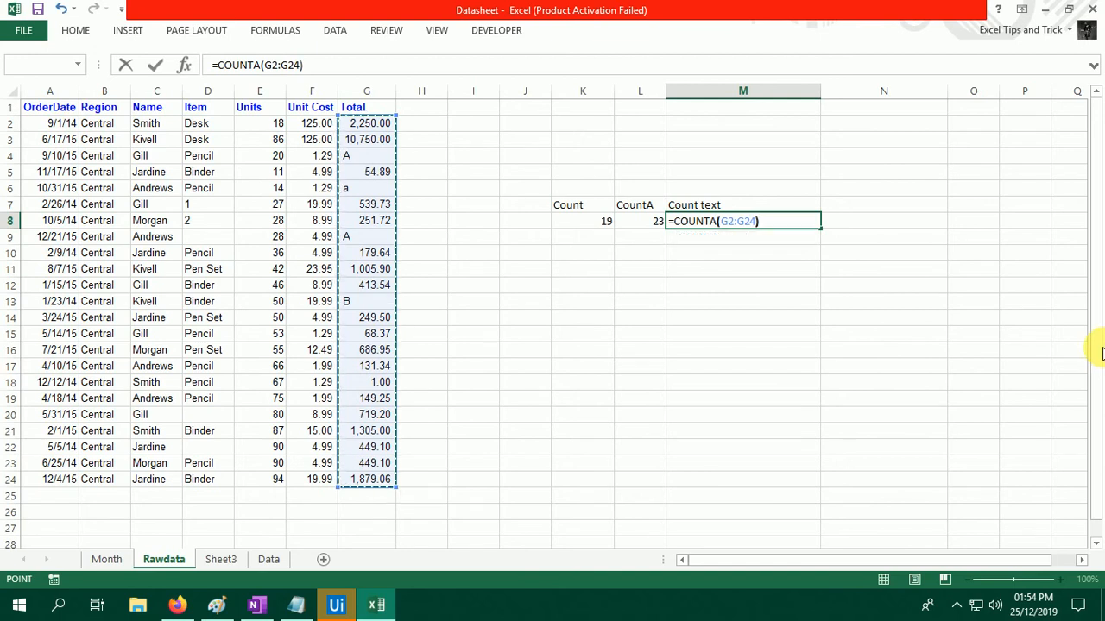
Complete the M8 formula by subtracting COUNT(G2:G24) from the COUNTA part.
text(-co)
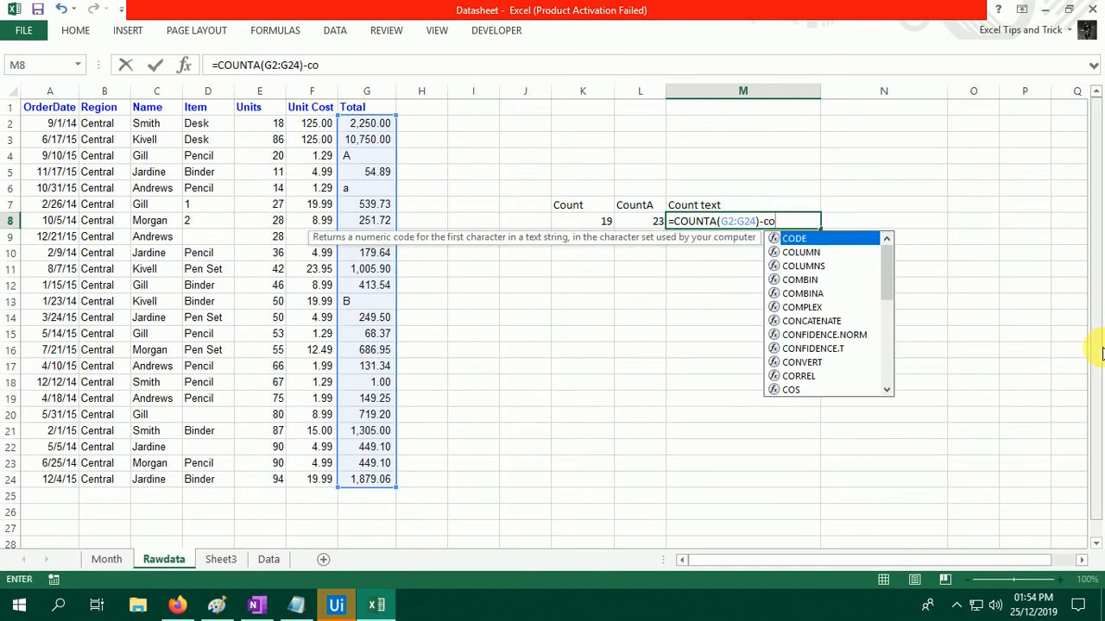
text(n)
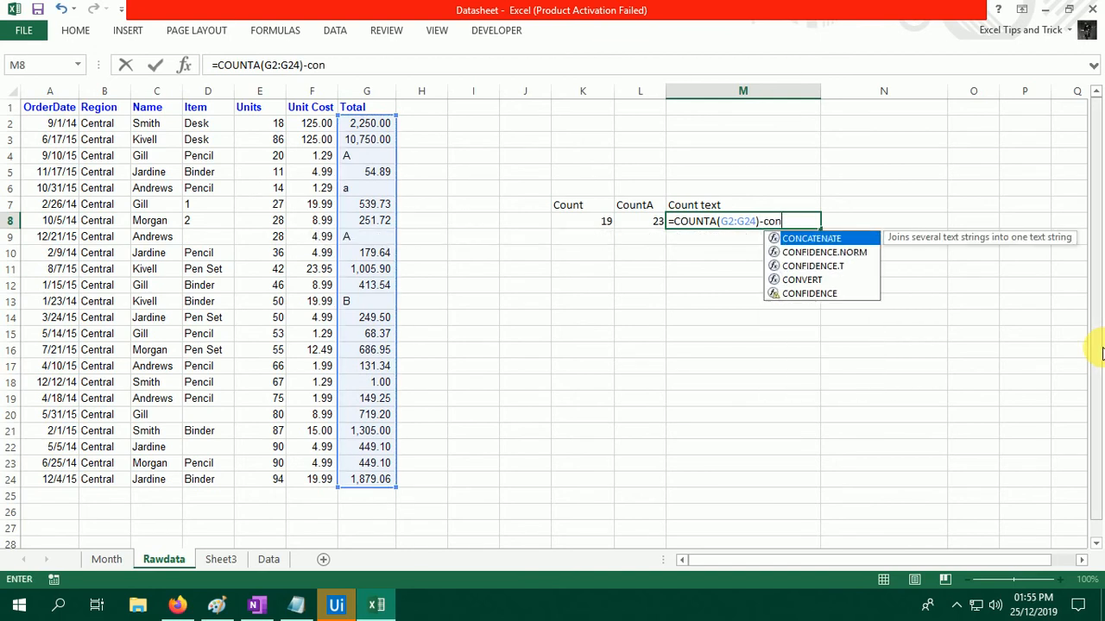
key(BackSpace)
text(un)
key(Tab)
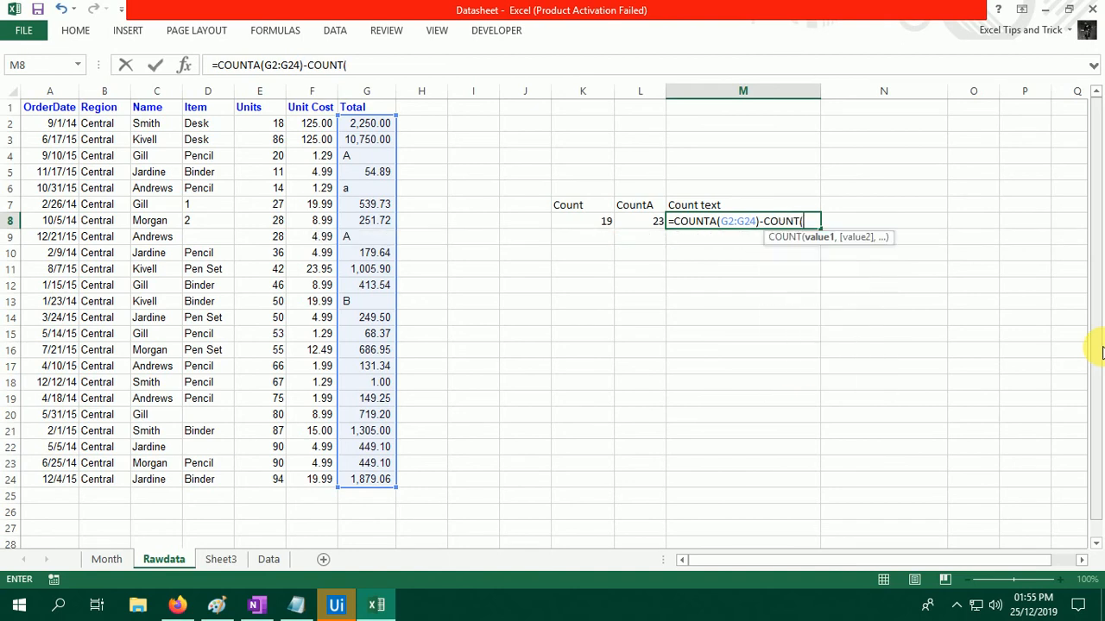
key(Left)
key(Left)
key(Left)
key(Left)
key(Left)
key(Left)
key(Left)
key(Up)
key(Up)
key(Up)
key(Up)
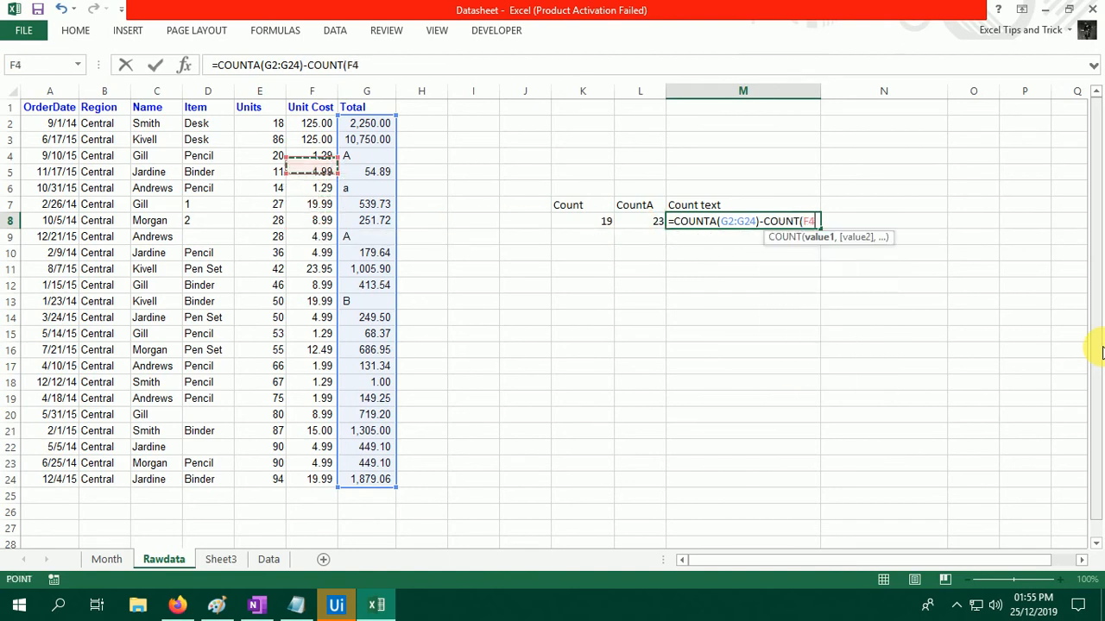
key(Up)
key(Up)
key(Right)
key(ctrl+shift+Down)
text())
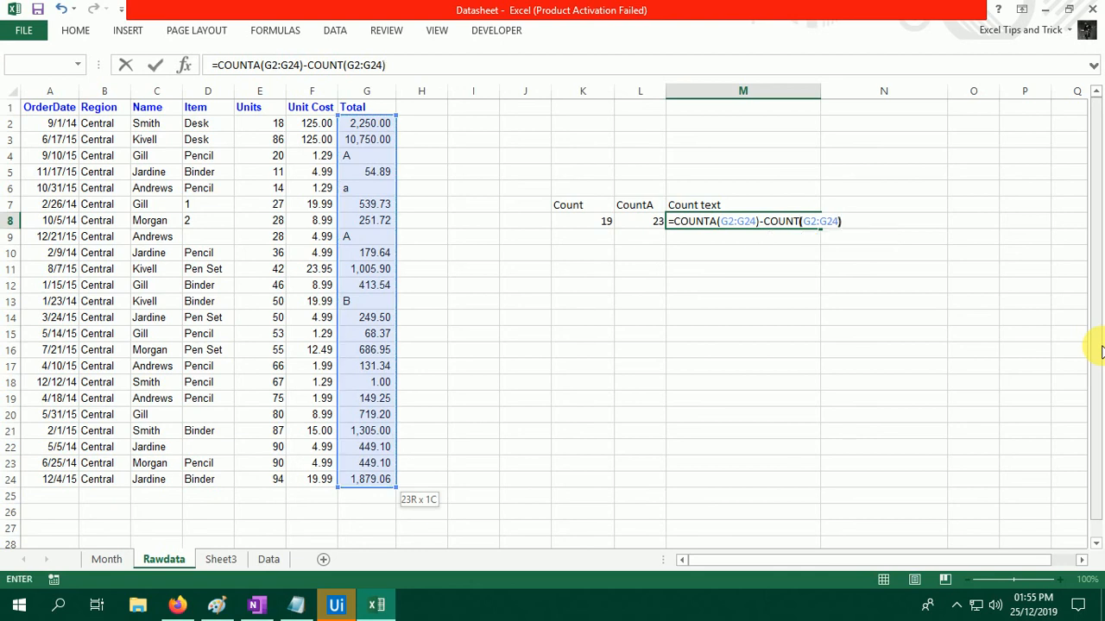
key(ctrl+Return)
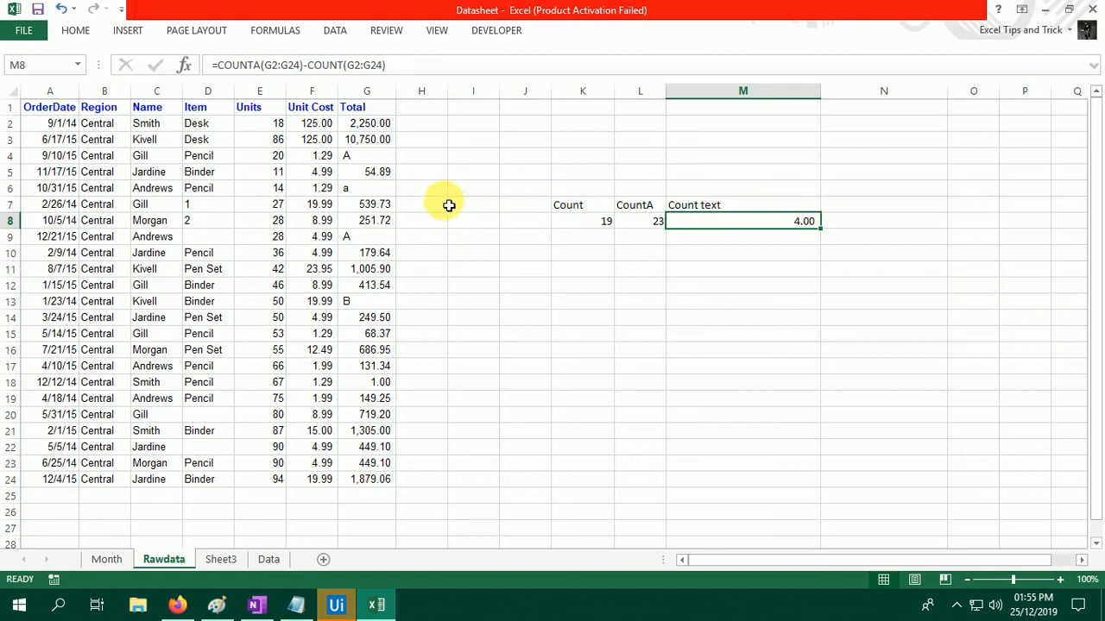
Set the number format of cell M8 to General.
key(ctrl+1)
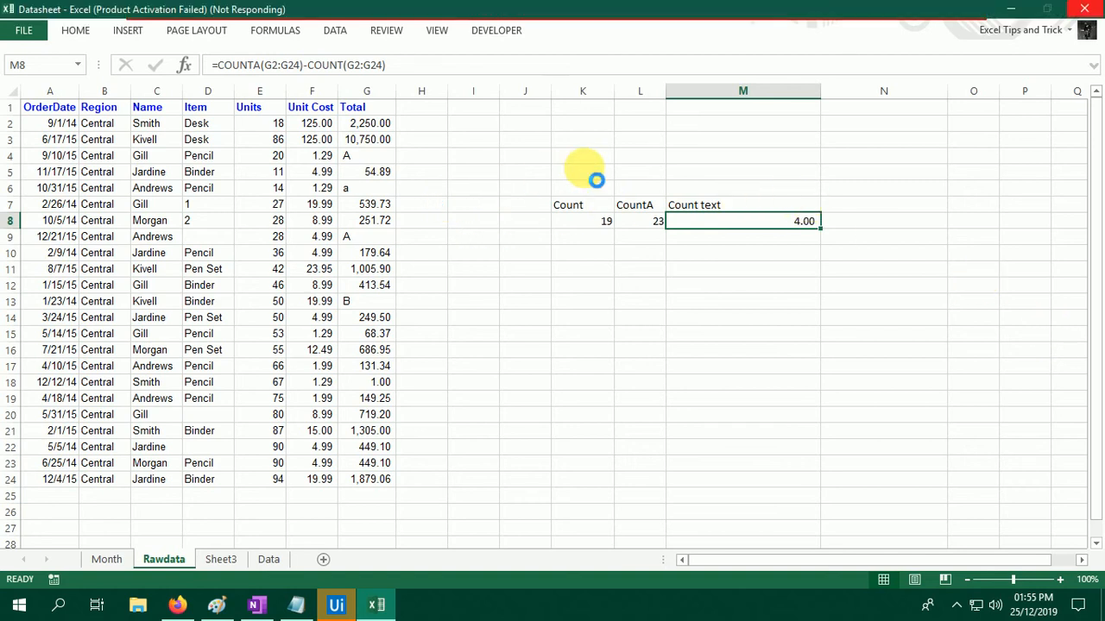
click(584, 73)
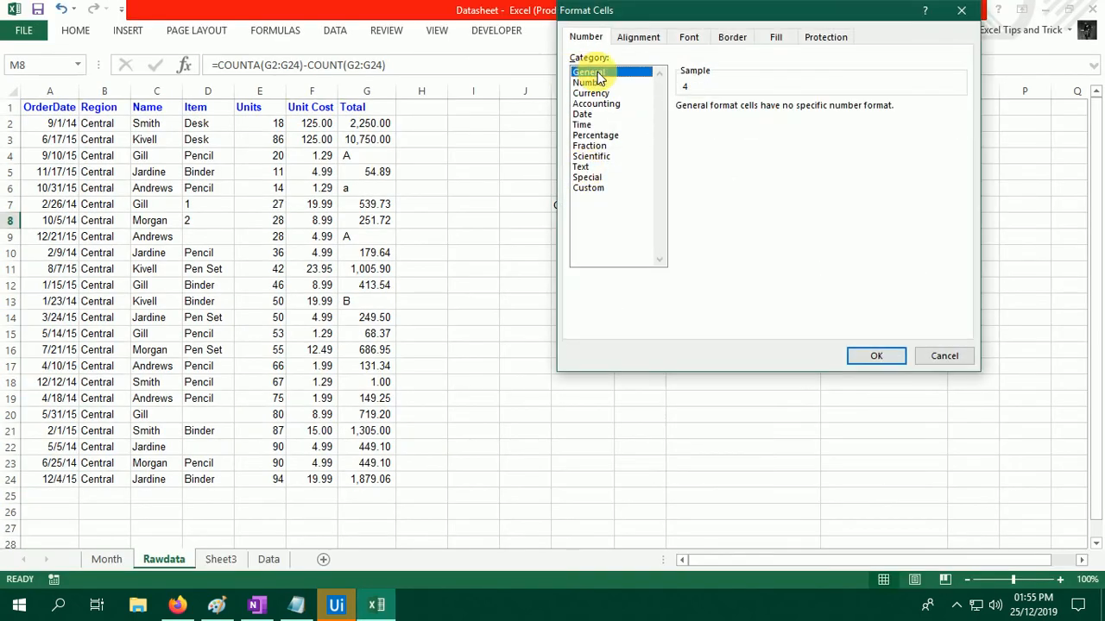
click(874, 355)
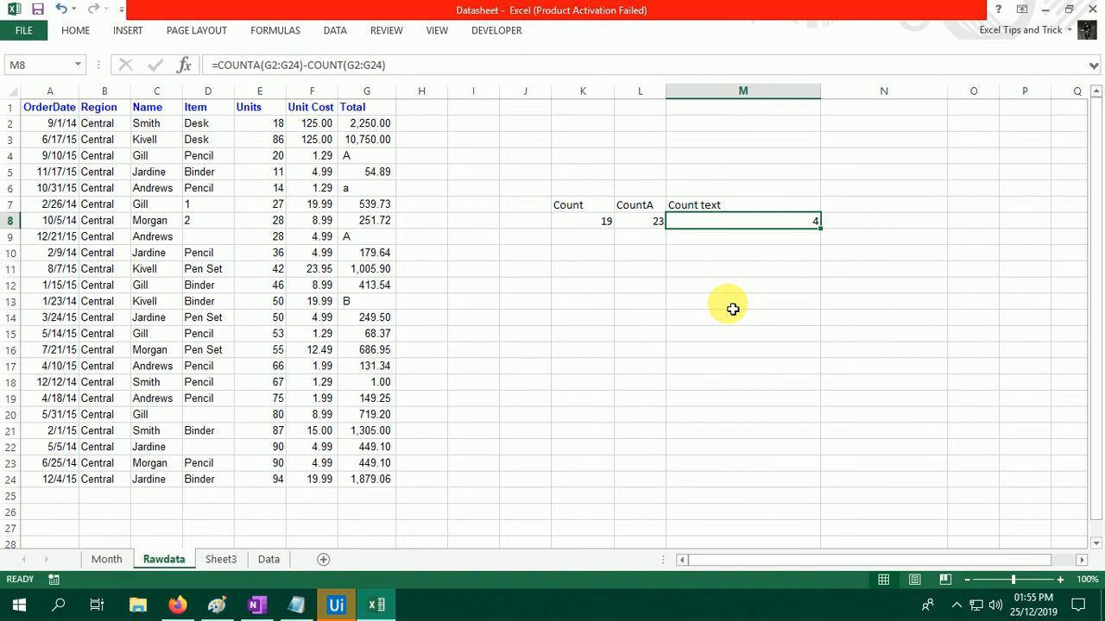
Enter the label Count blank in cell N7.
click(880, 205)
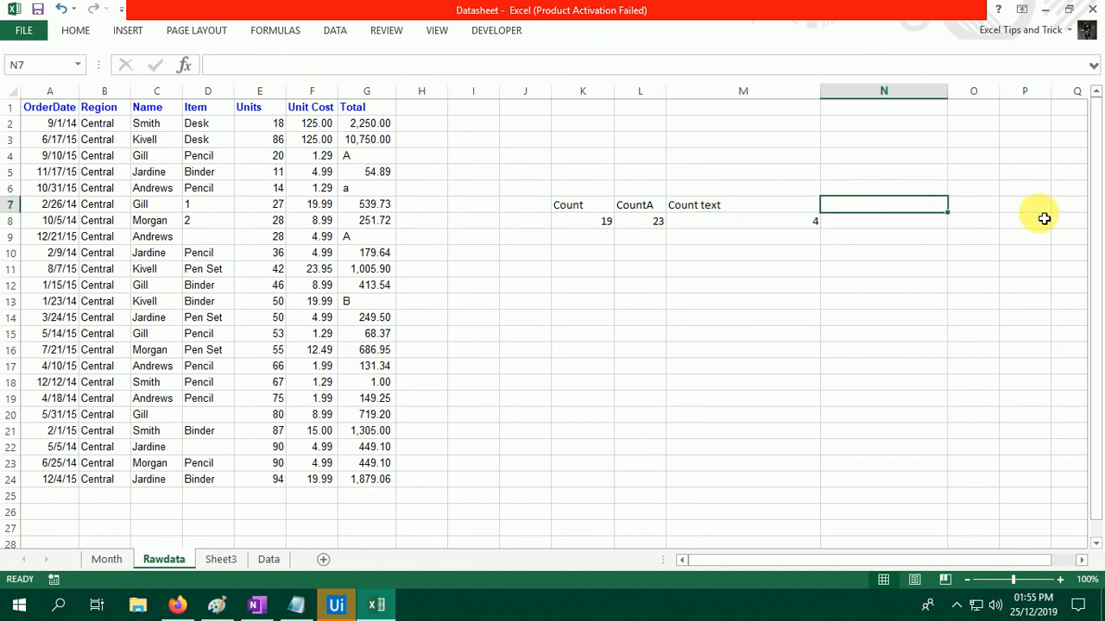
text(Count bl)
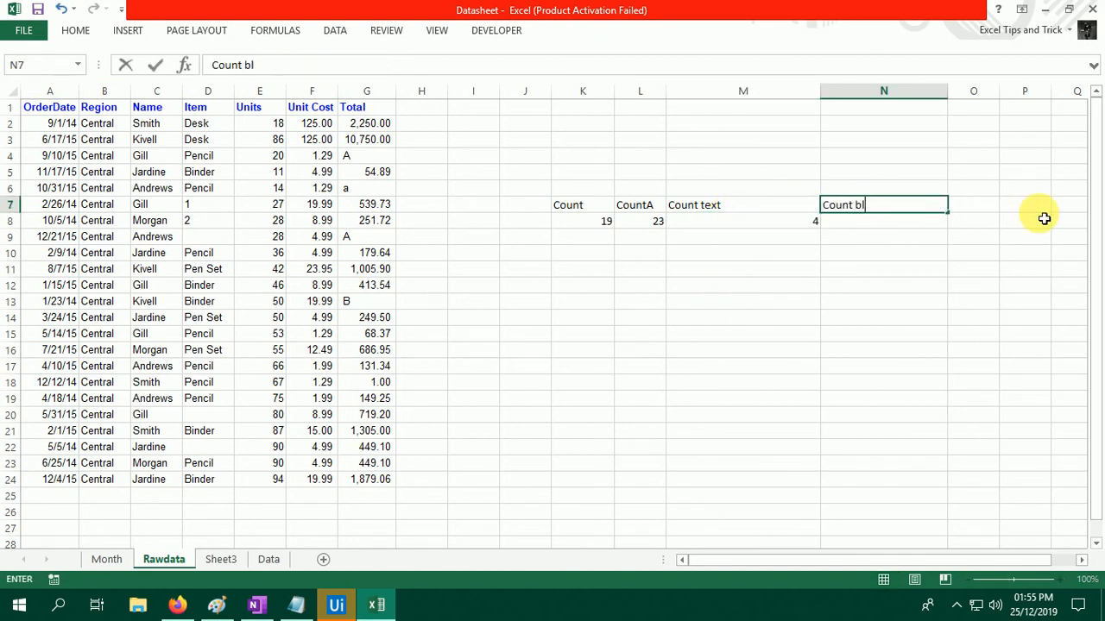
text(ank)
key(Return)
Enter the formula =COUNTBLANK(G2:G24) in cell N8 to count the empty Total cells.
text(=coun)
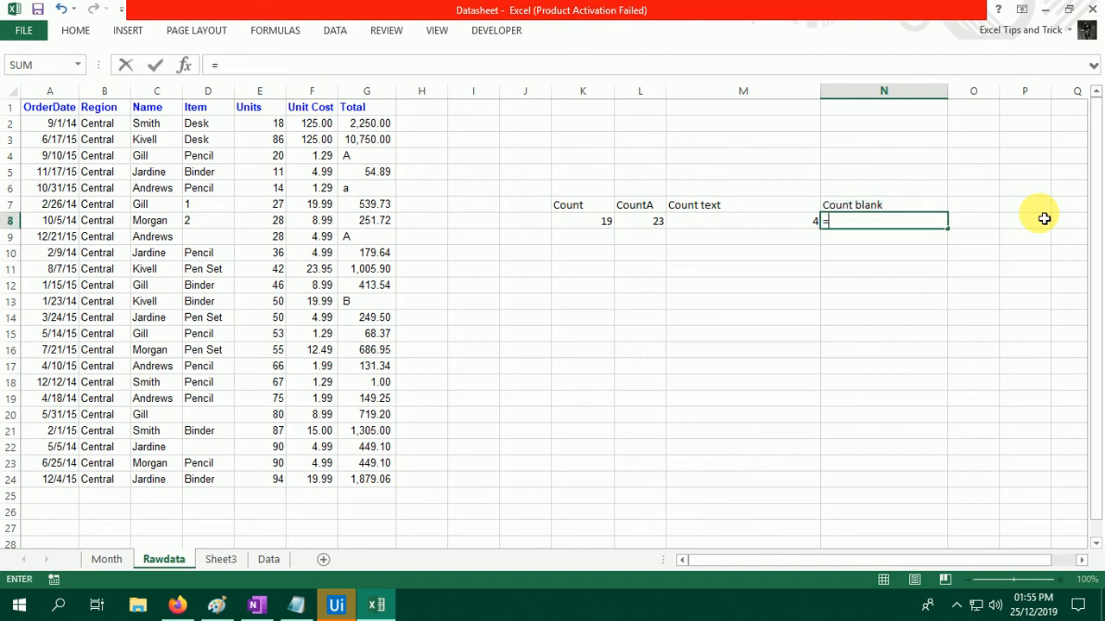
key(Down)
key(Down)
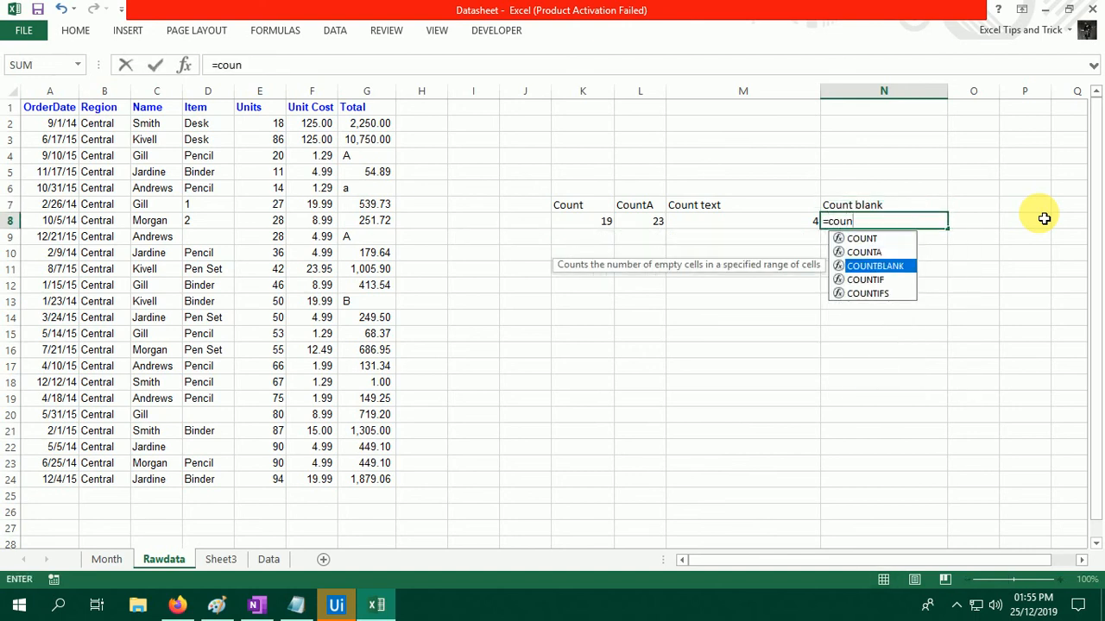
key(Tab)
click(370, 125)
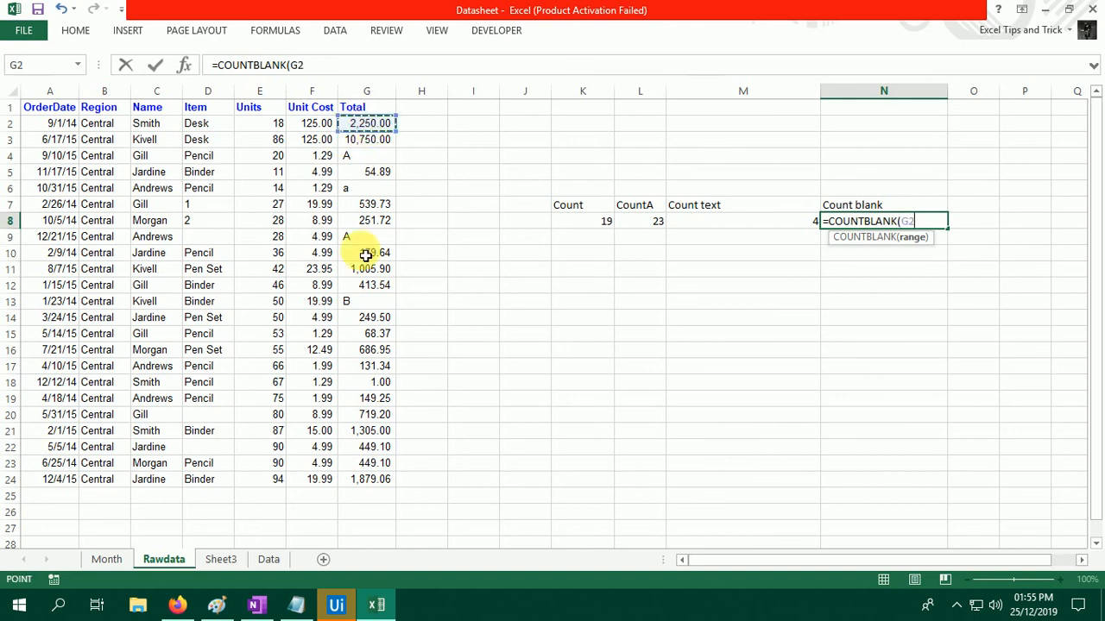
shift+click(373, 479)
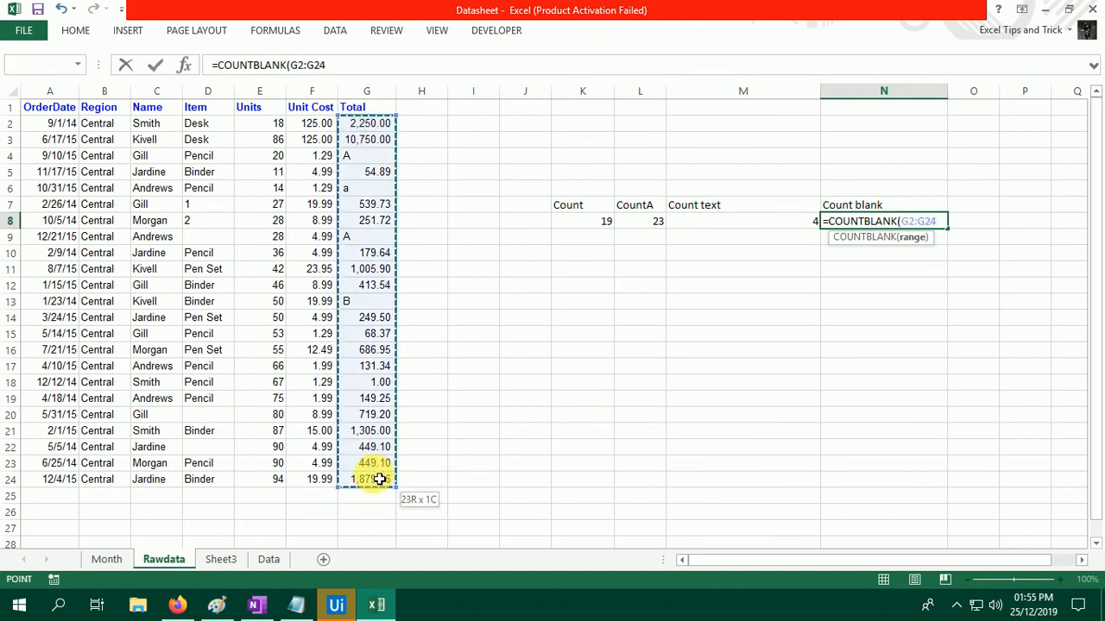
key(Return)
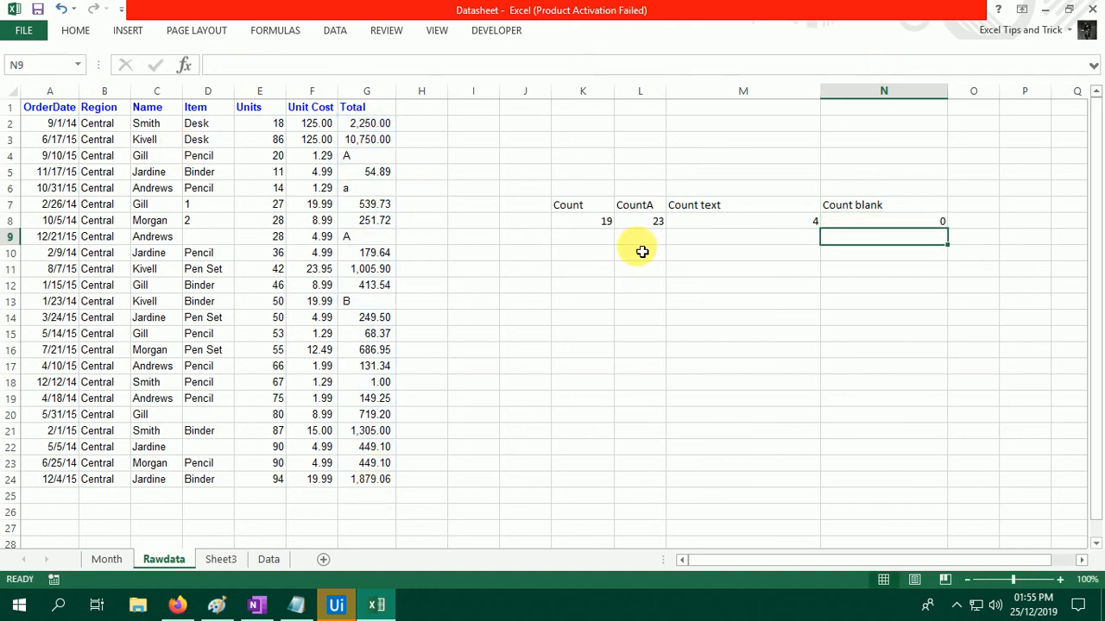
click(872, 222)
Clear the Total values in cells G8 and G16 to test the blank count.
click(371, 220)
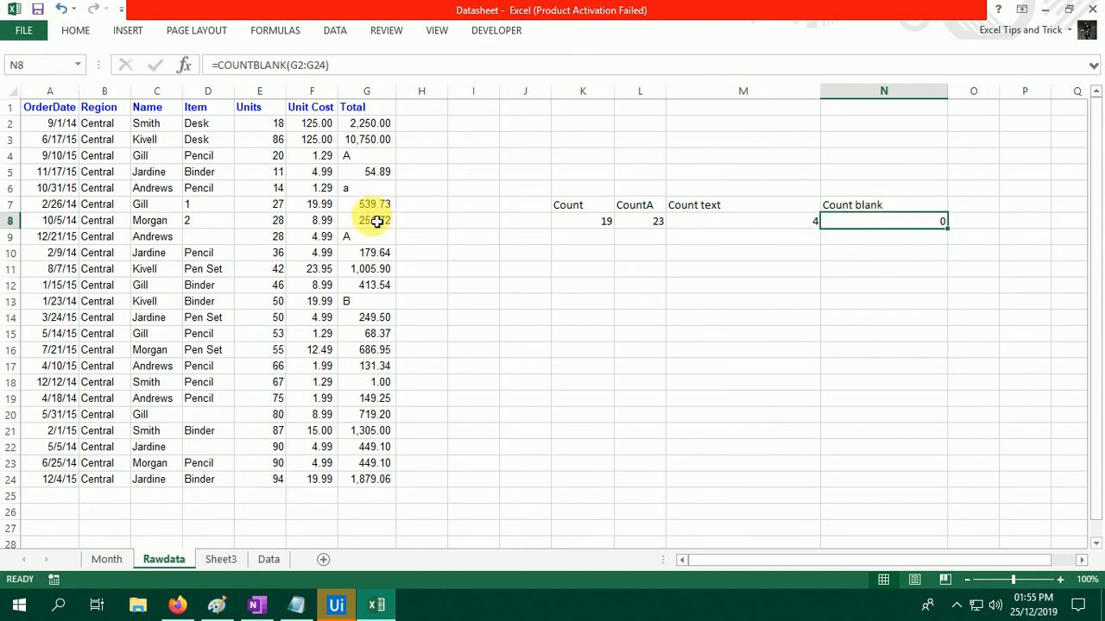
key(Delete)
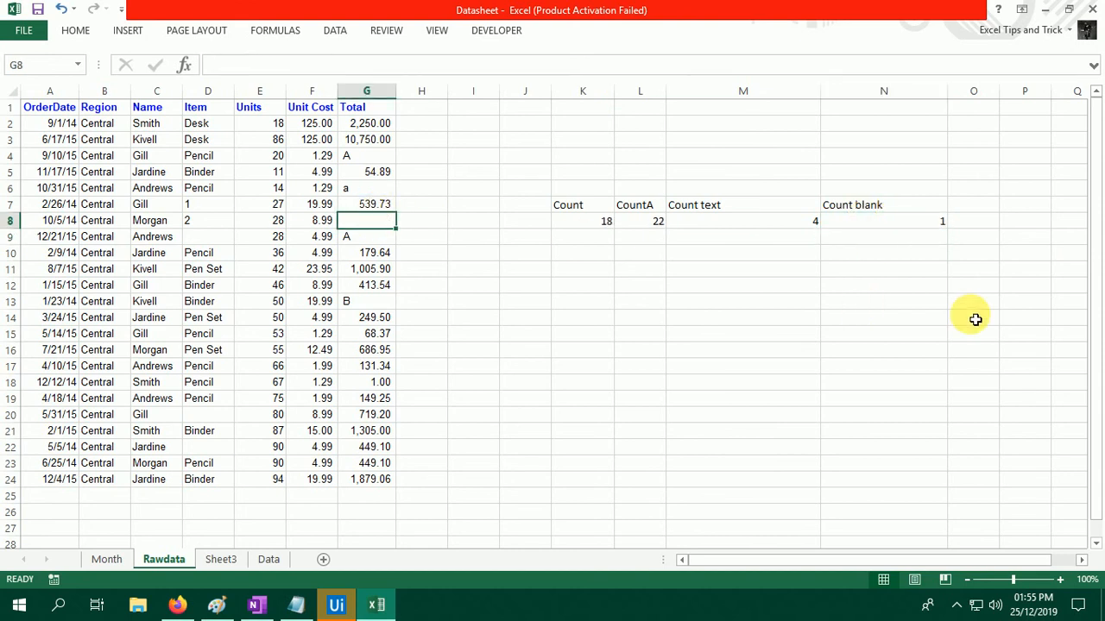
key(Down)
key(Down)
key(Down)
key(Down)
key(Down)
key(Down)
key(Down)
key(Down)
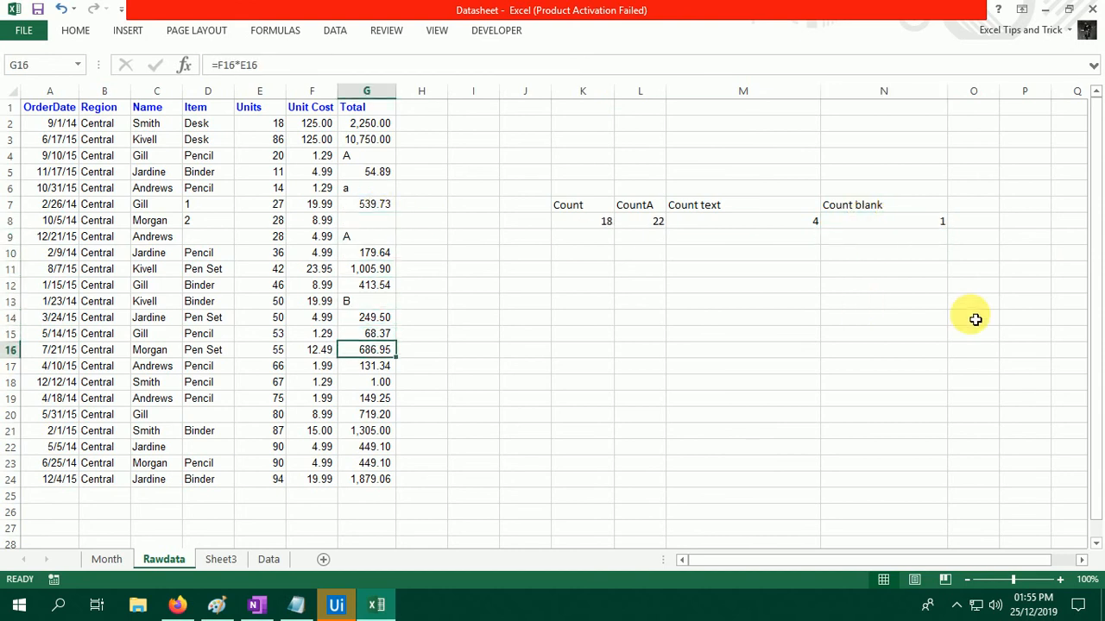
key(Delete)
key(Down)
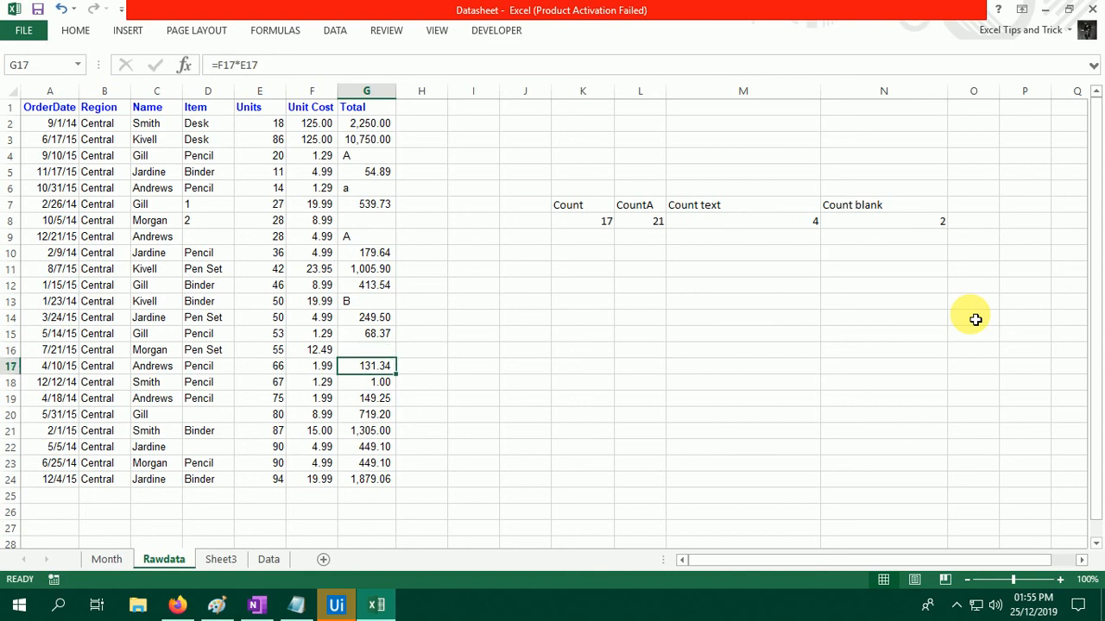